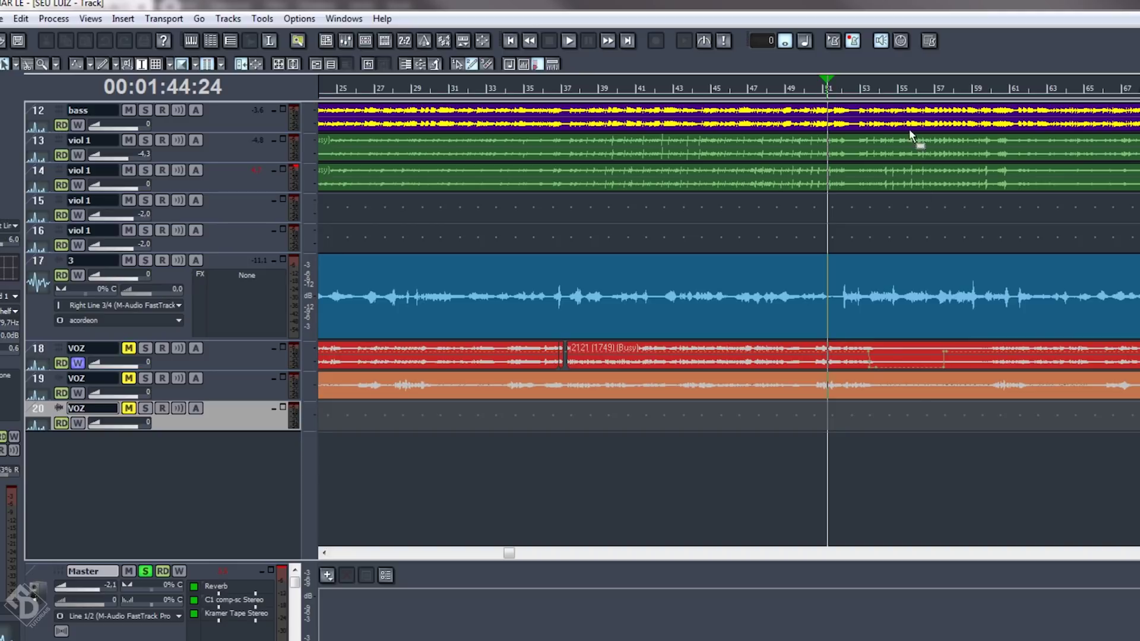
Return to the project start and increase the height of the accordion track 17
key("w")
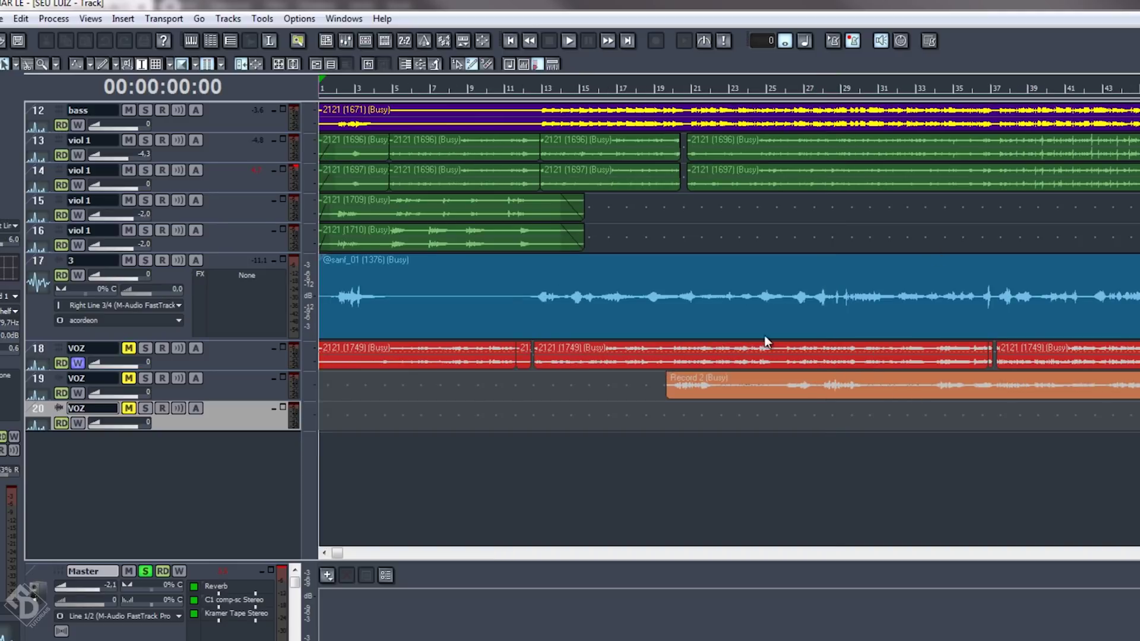
left_click(538, 397)
left_click(409, 325)
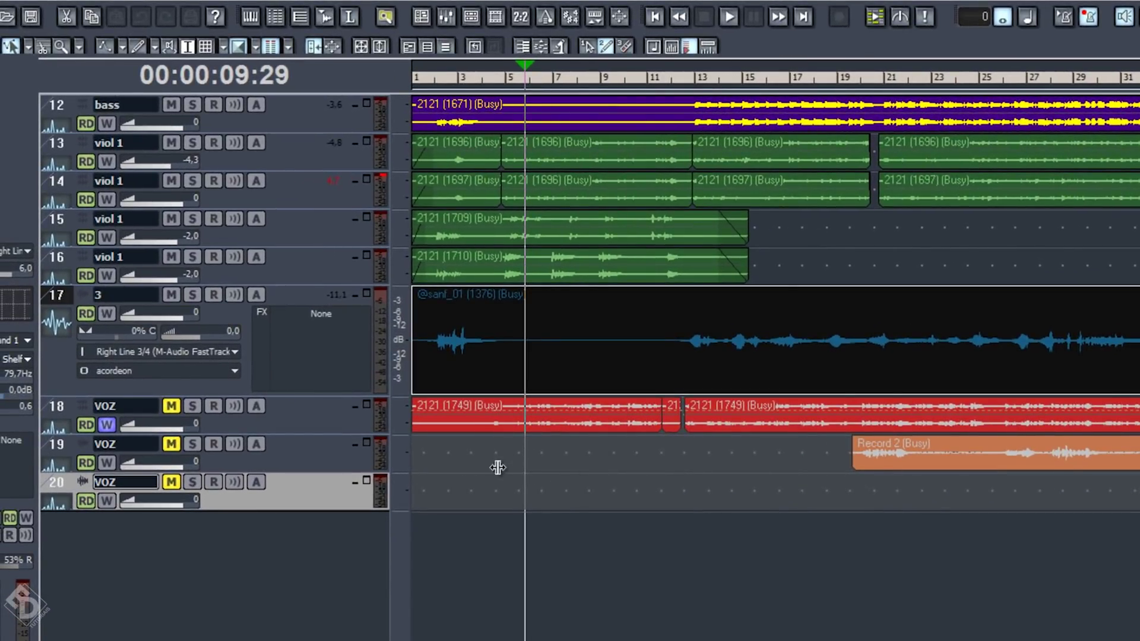
left_click_drag(346, 396, 346, 418)
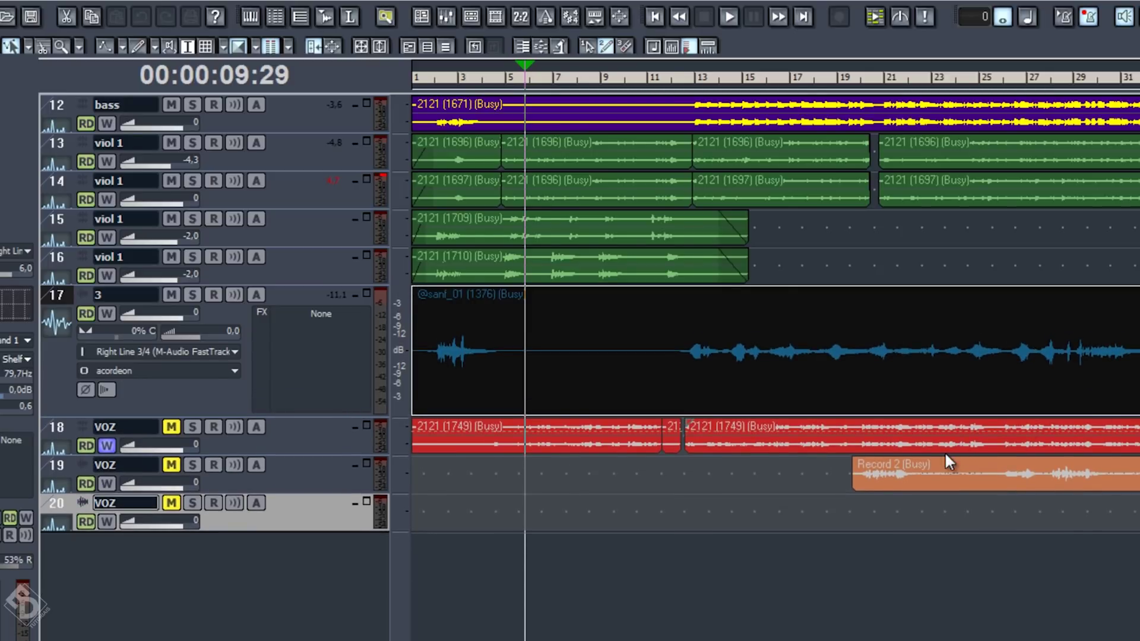
Clone the accordion track 17 into a new track directly below it
left_click(304, 290)
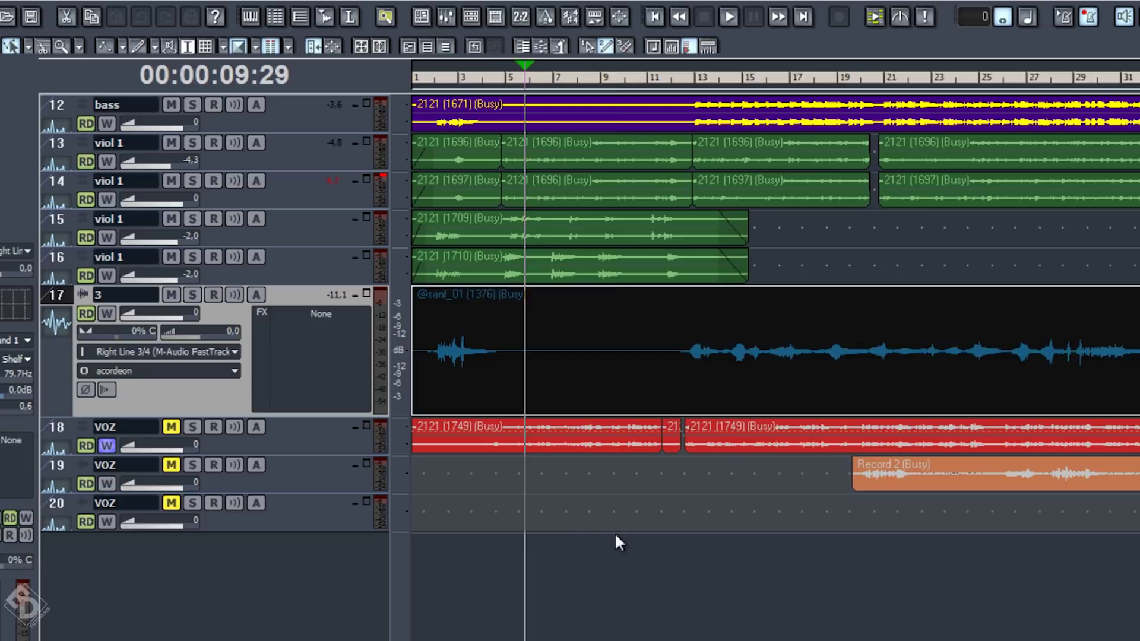
left_click(615, 537)
right_click(297, 298)
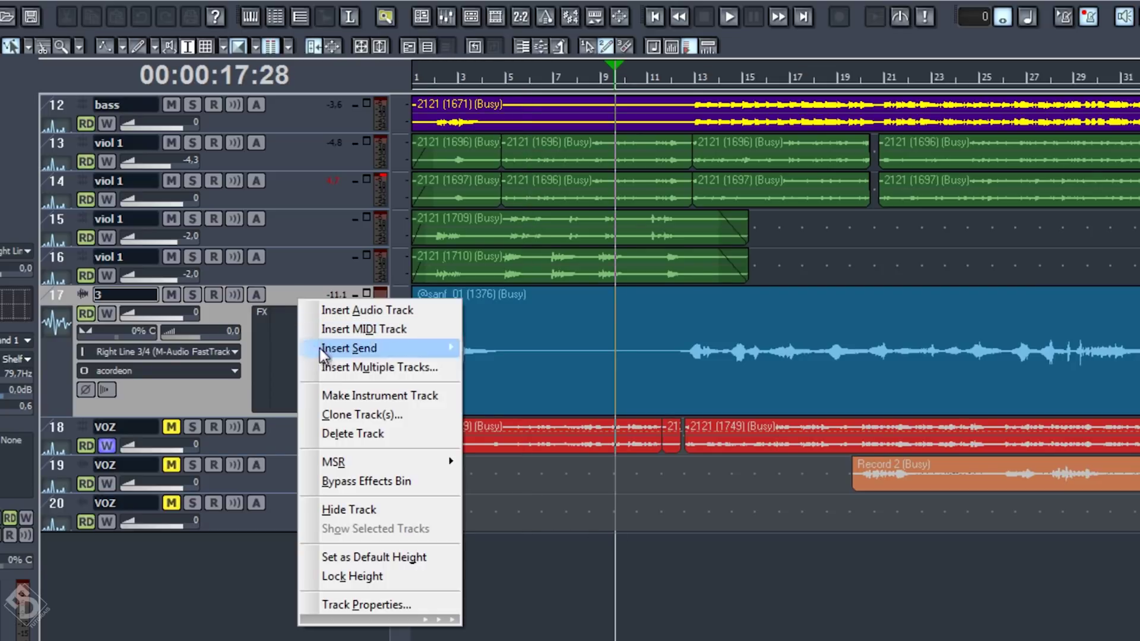
left_click(348, 411)
left_click(819, 547)
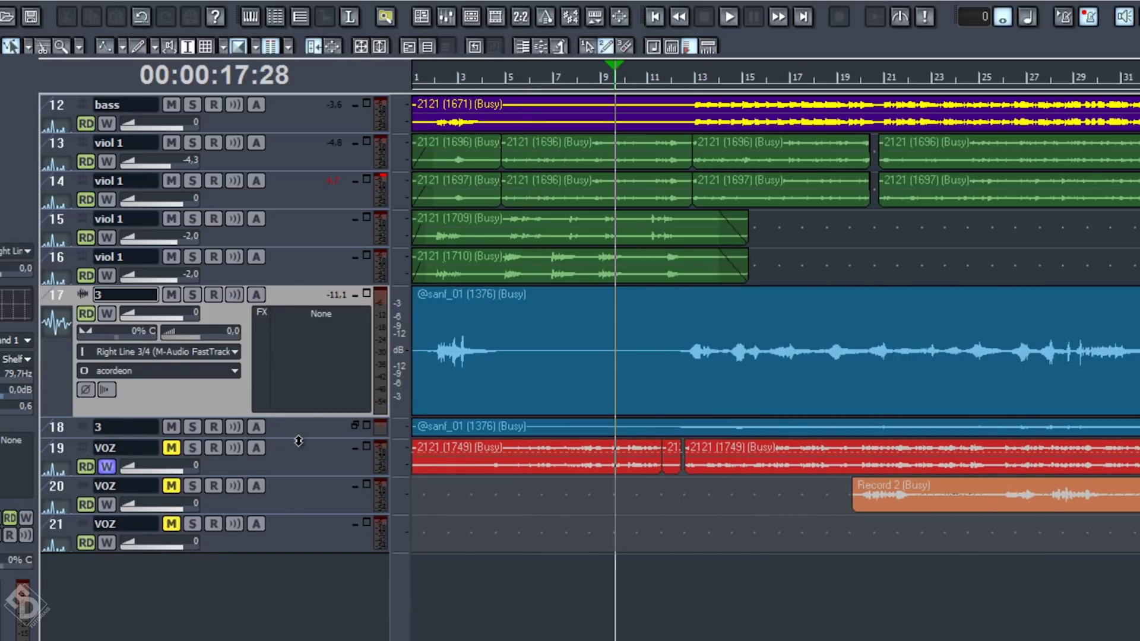
Enlarge the cloned track 18 and select the accordion clips on tracks 17 and 18 for comparison
left_click_drag(330, 456, 331, 588)
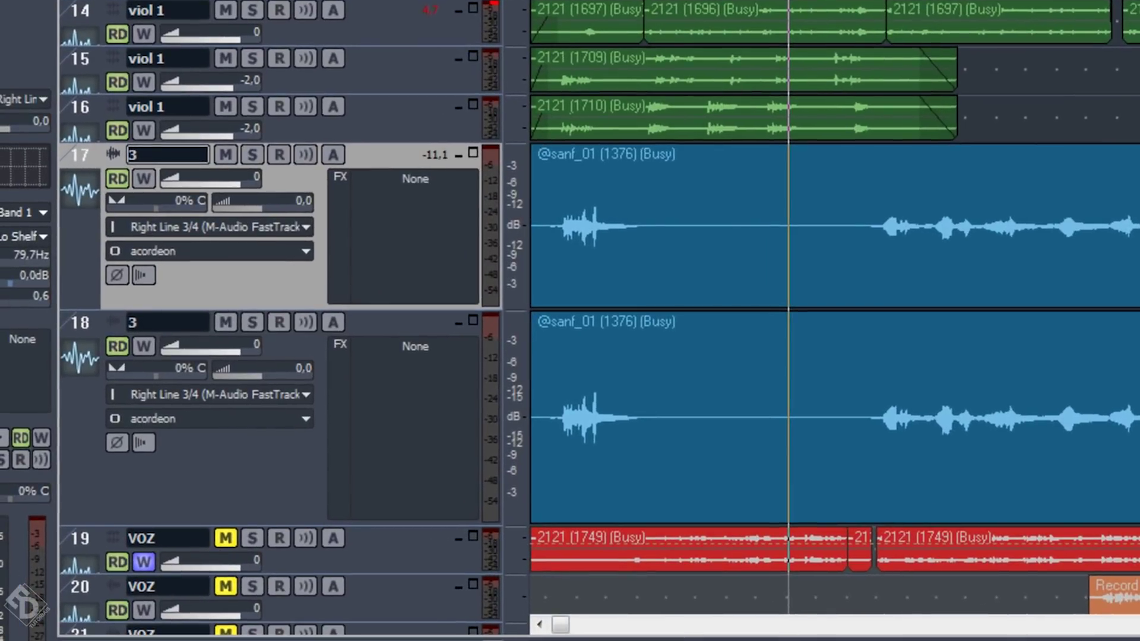
left_click(772, 390)
left_click_drag(984, 276, 991, 356)
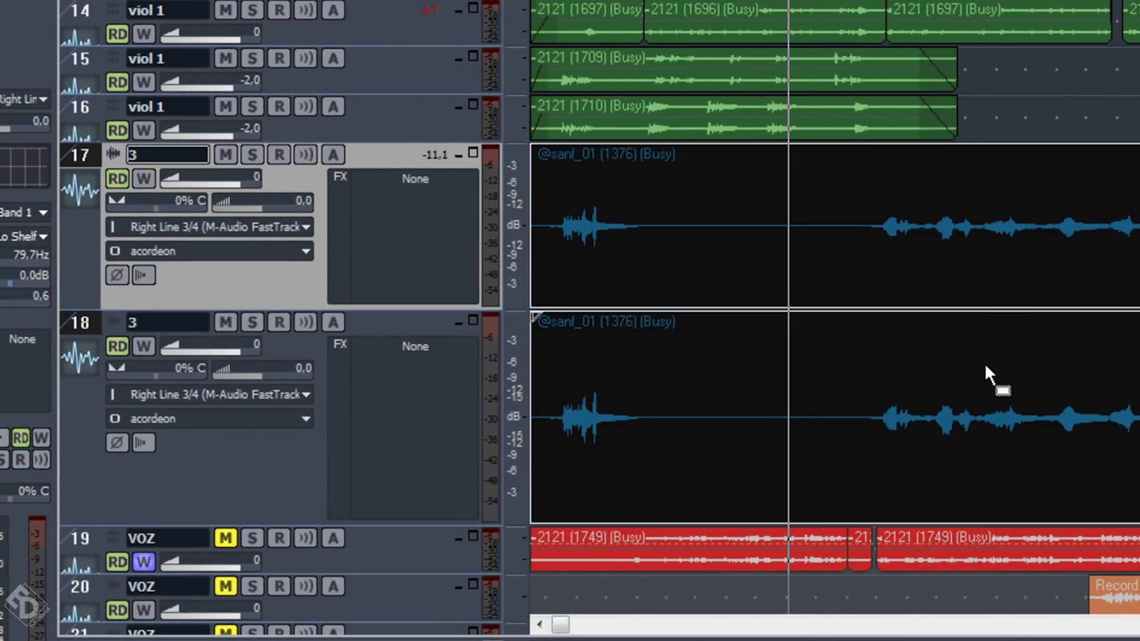
left_click_drag(534, 317, 534, 317)
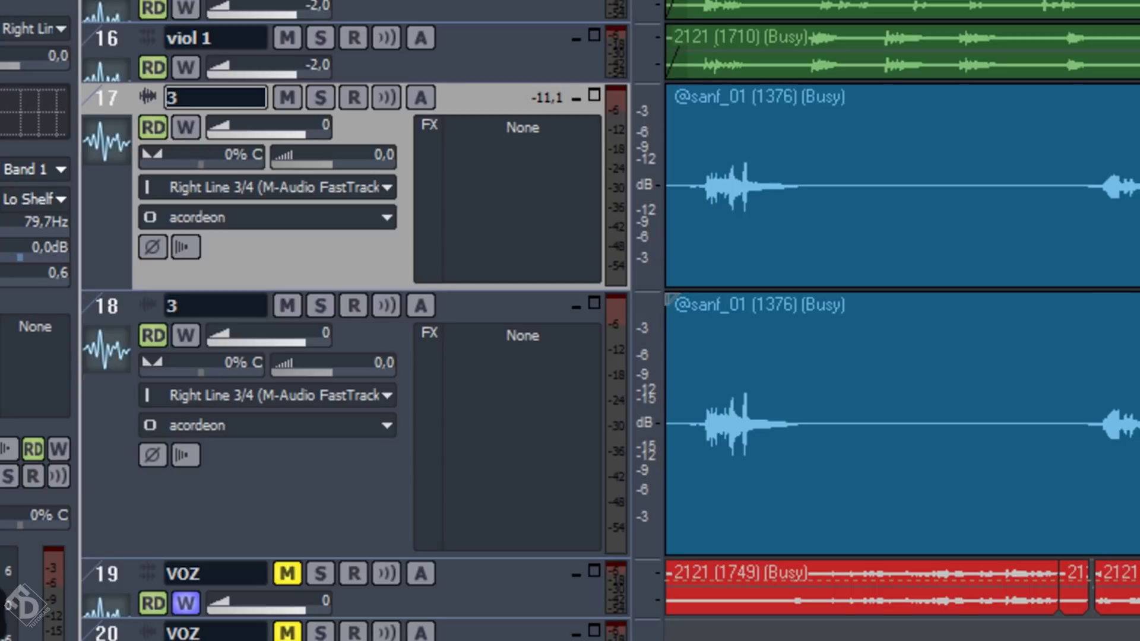
Set the pan of the original accordion track 17 to 80% left
left_click(204, 163)
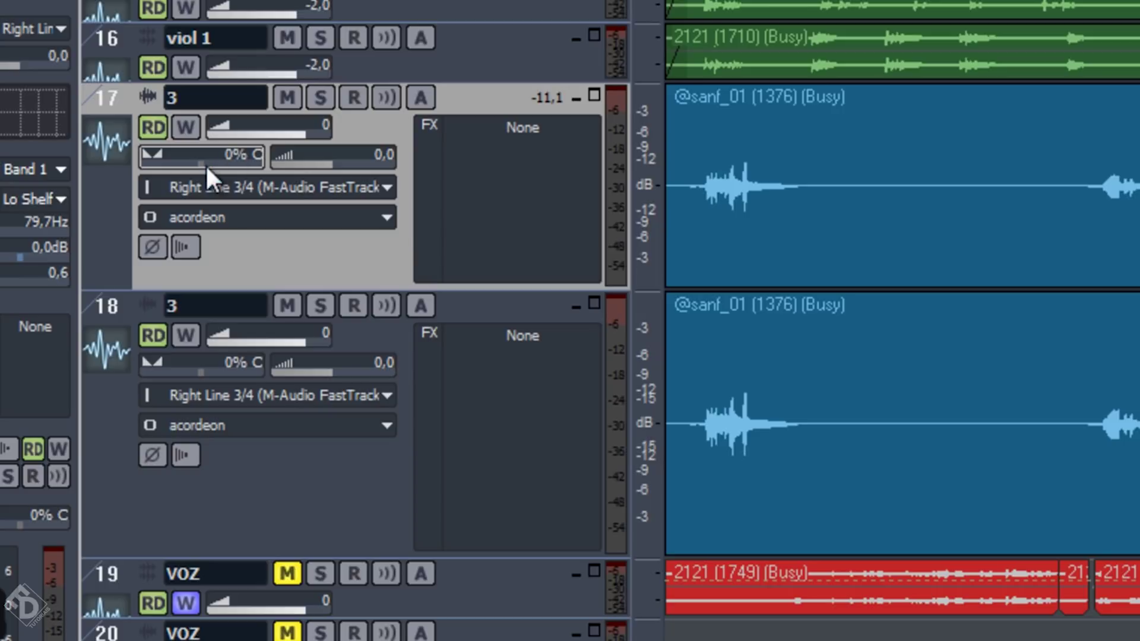
double_click(205, 164)
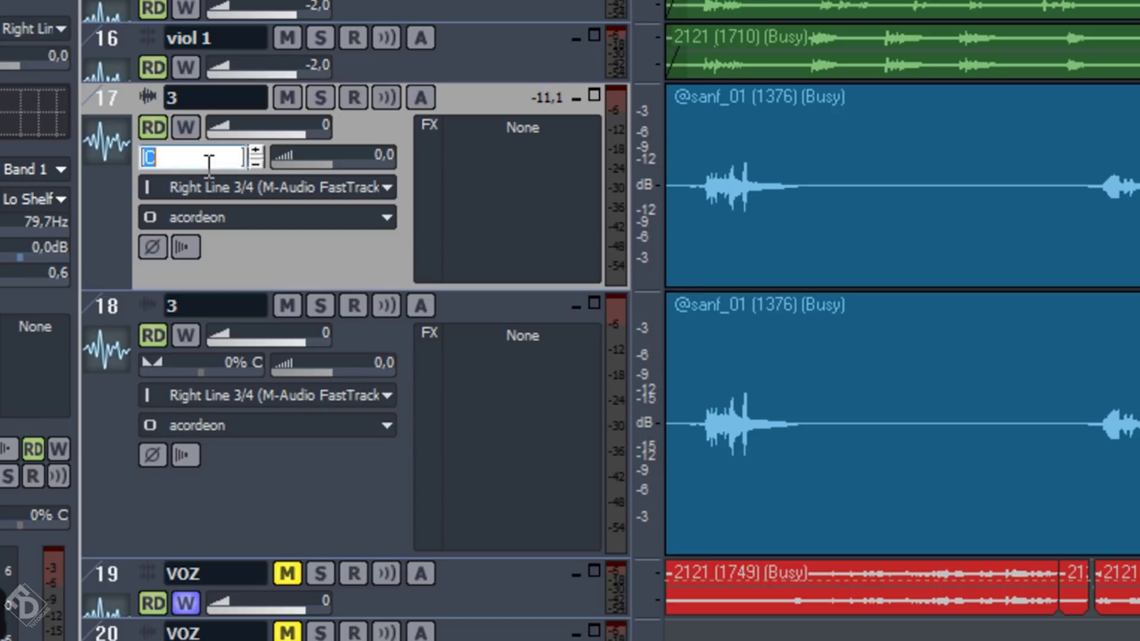
type("80")
key("Return")
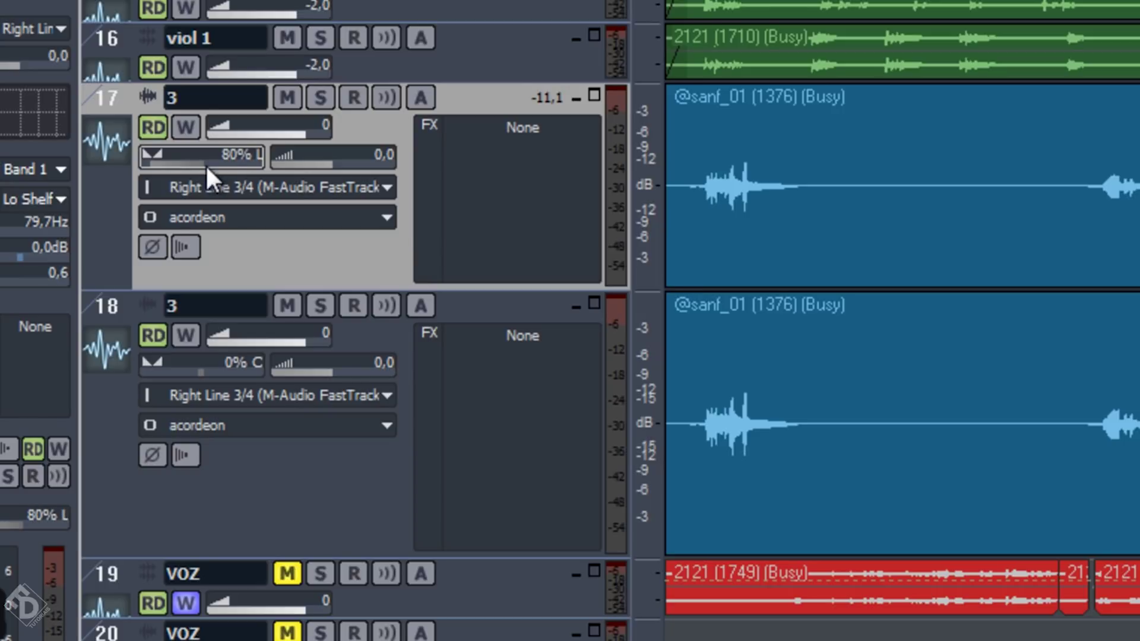
Set the pan of the cloned accordion track 18 to 80% right
left_click(220, 364)
double_click(220, 362)
type("80% ")
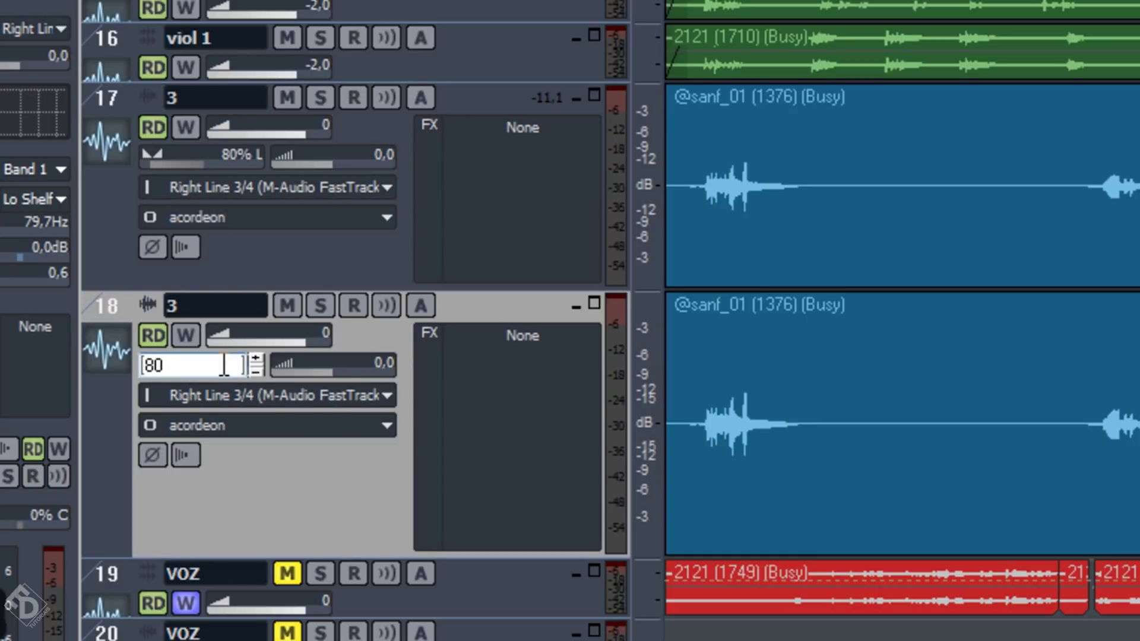
type("R")
key("Return")
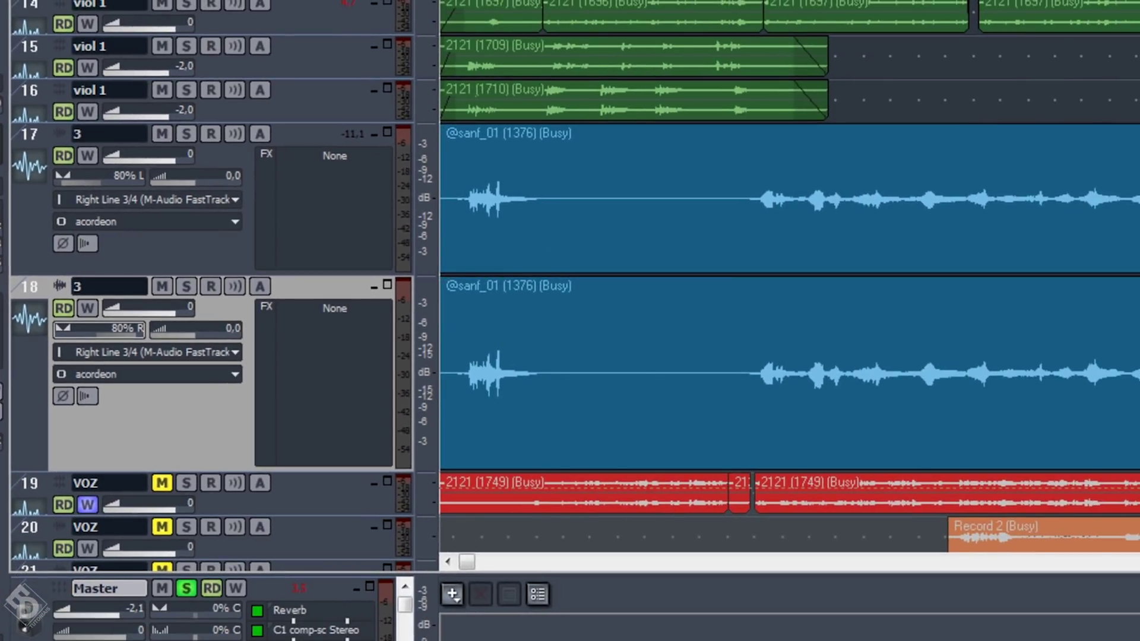
Examine the opening notes of both accordion clips up close and return to an overview of the song
scroll(789, 297, "right", 5)
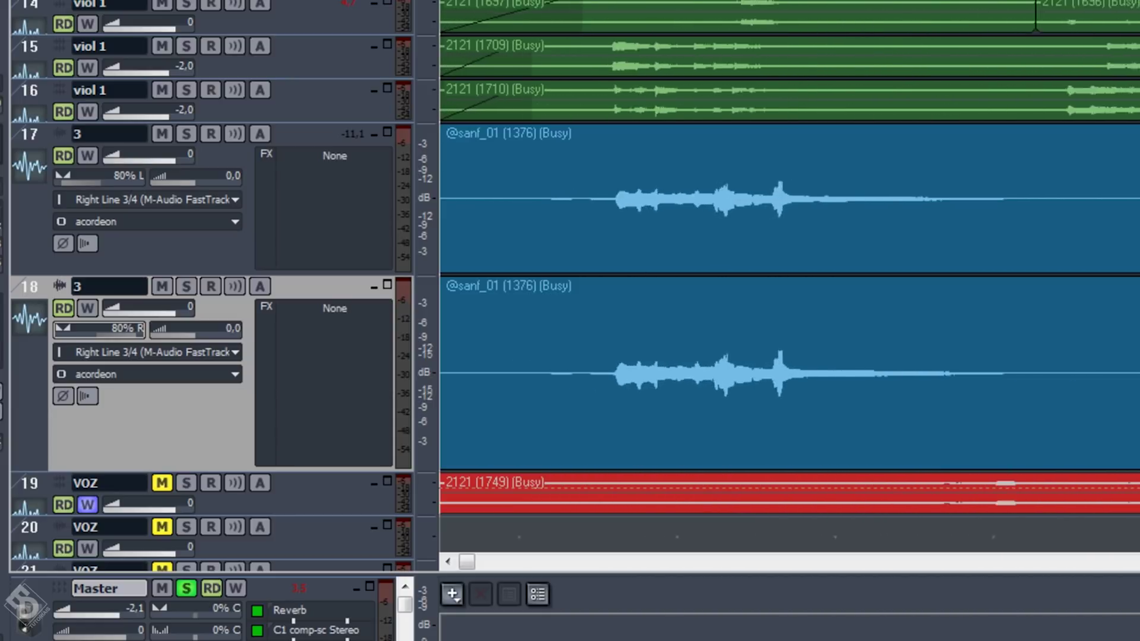
left_click(558, 397)
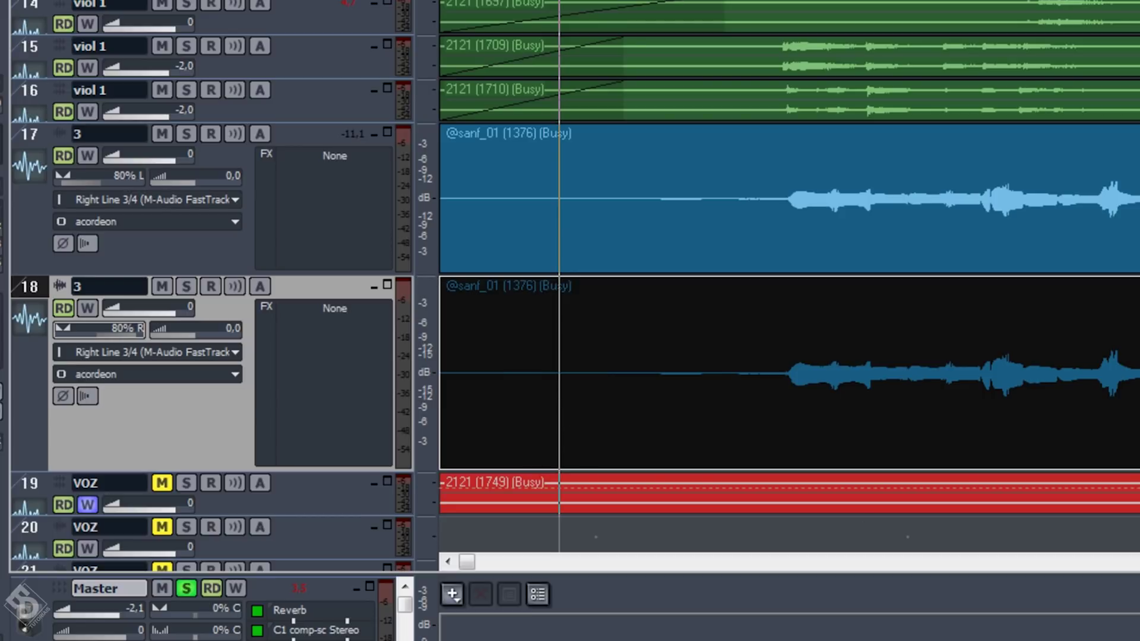
key("ctrl+Right")
key("ctrl+Right")
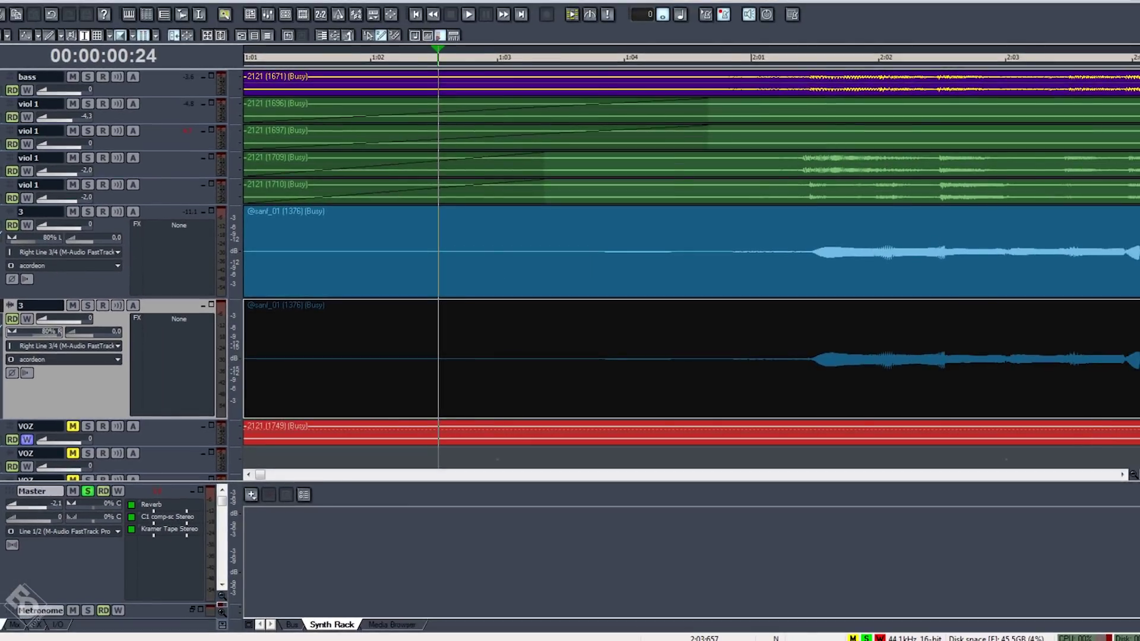
key("ctrl+Right")
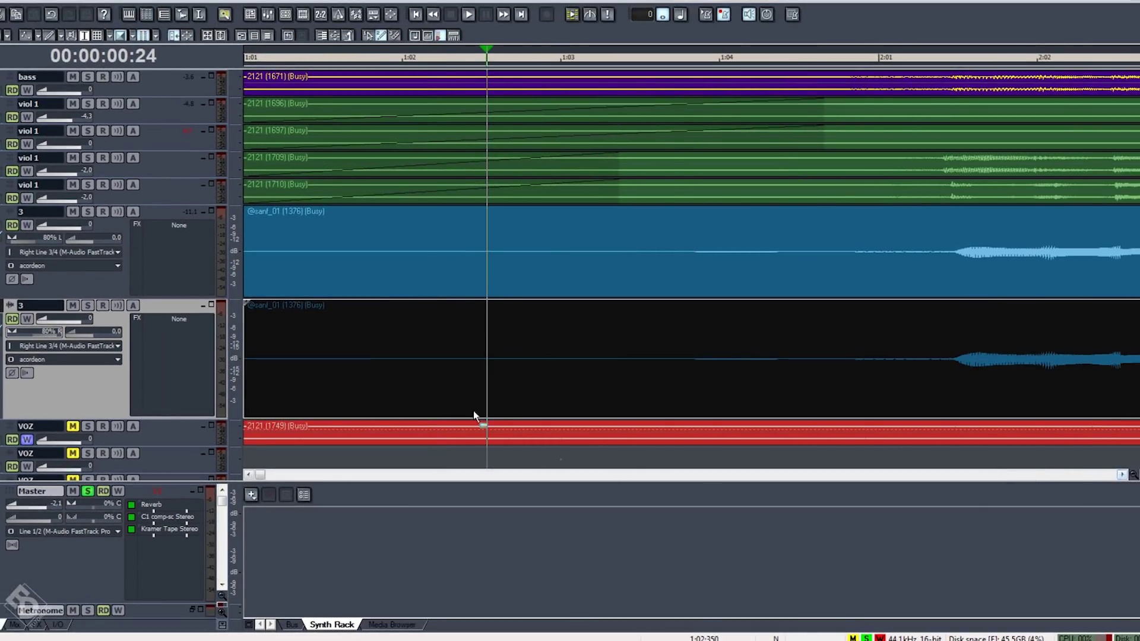
left_click(376, 361)
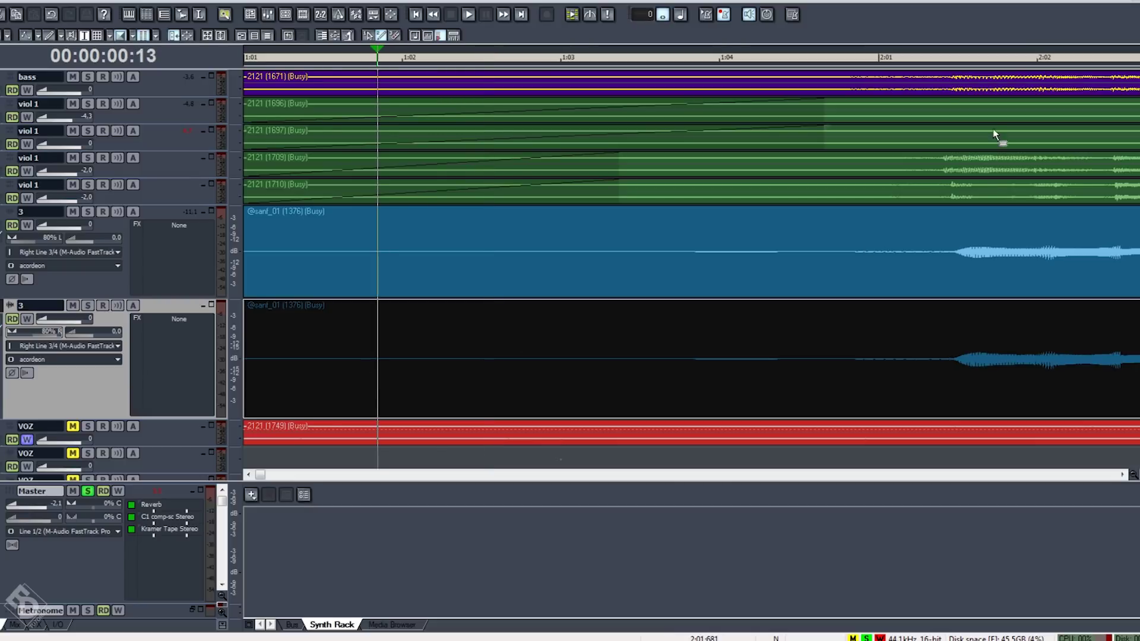
left_click(868, 66)
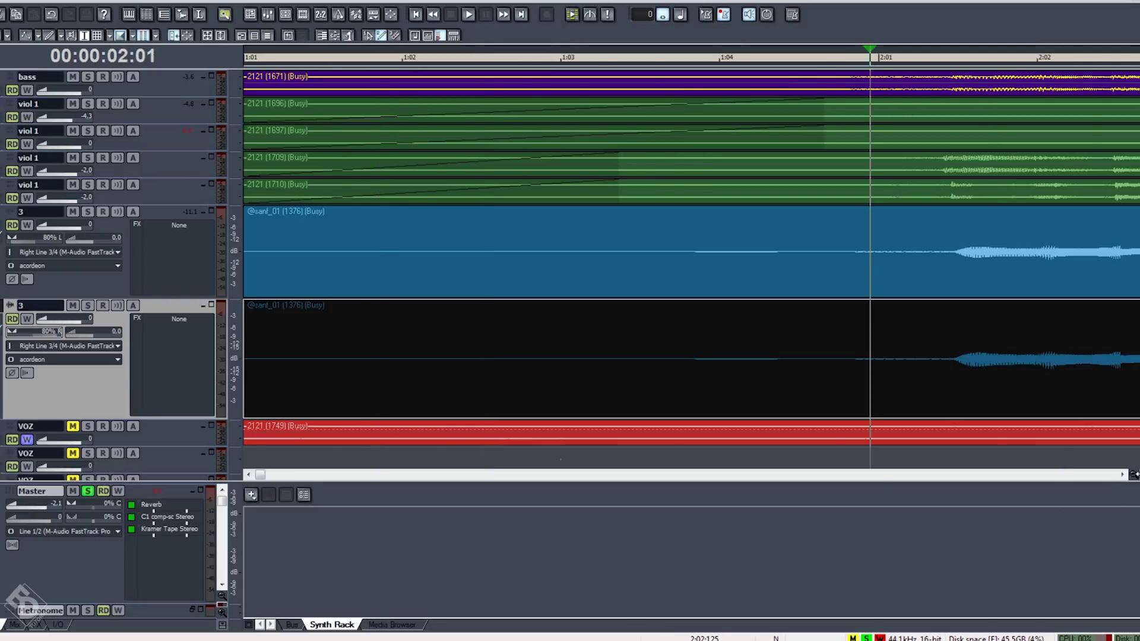
left_click(1133, 475)
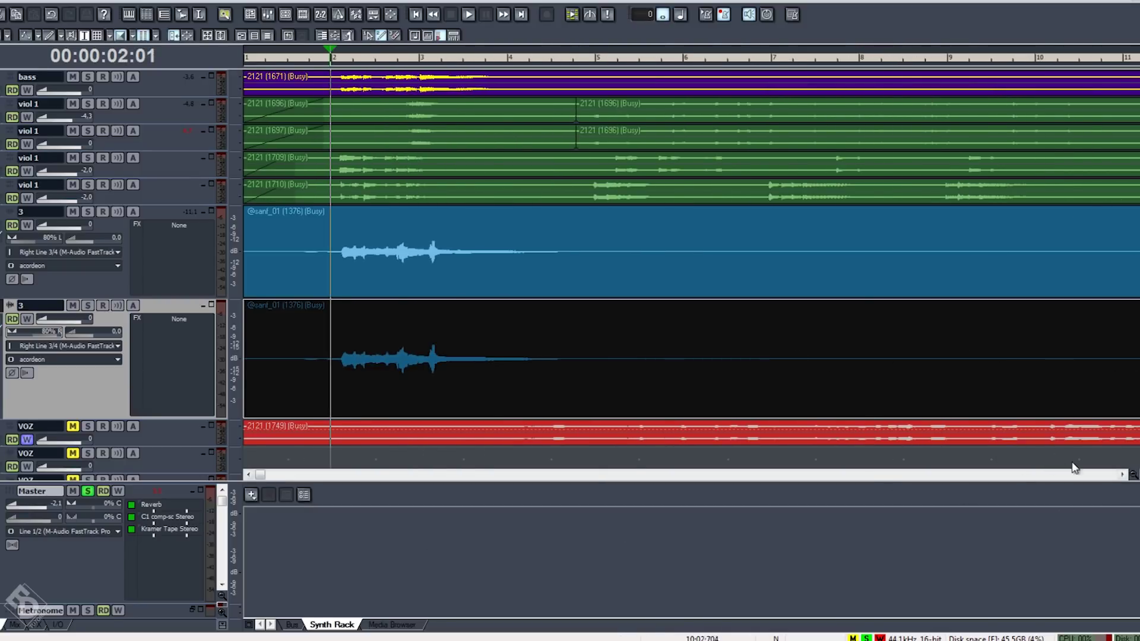
left_click_drag(1132, 475, 1034, 450)
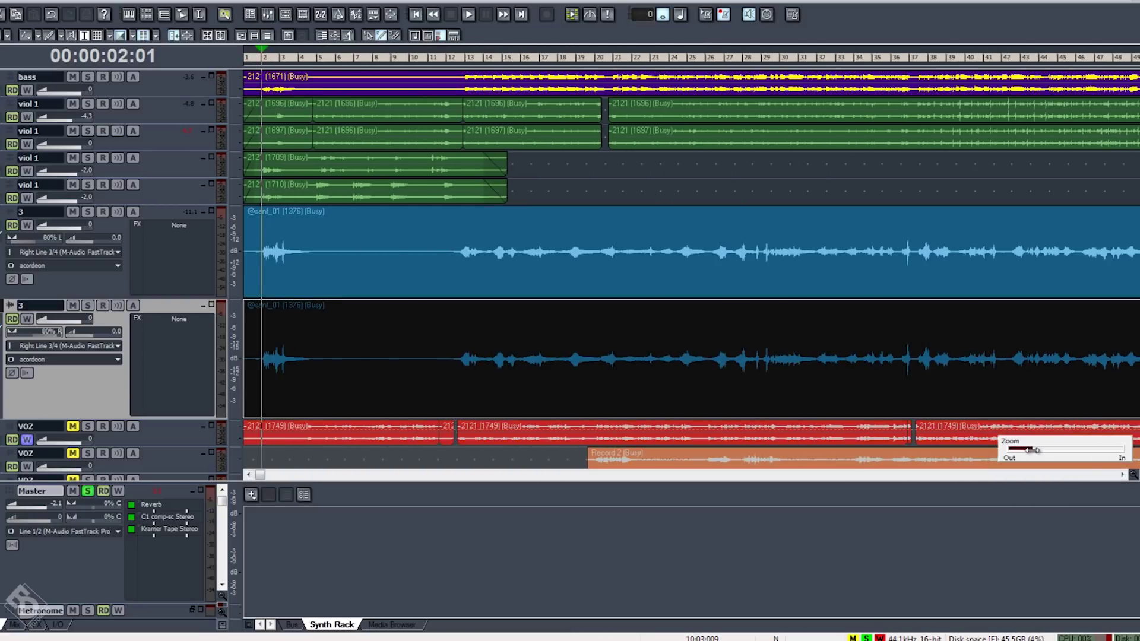
Play back the mix briefly from around bar 47 and from around bar 88
left_click(1110, 66)
key("space")
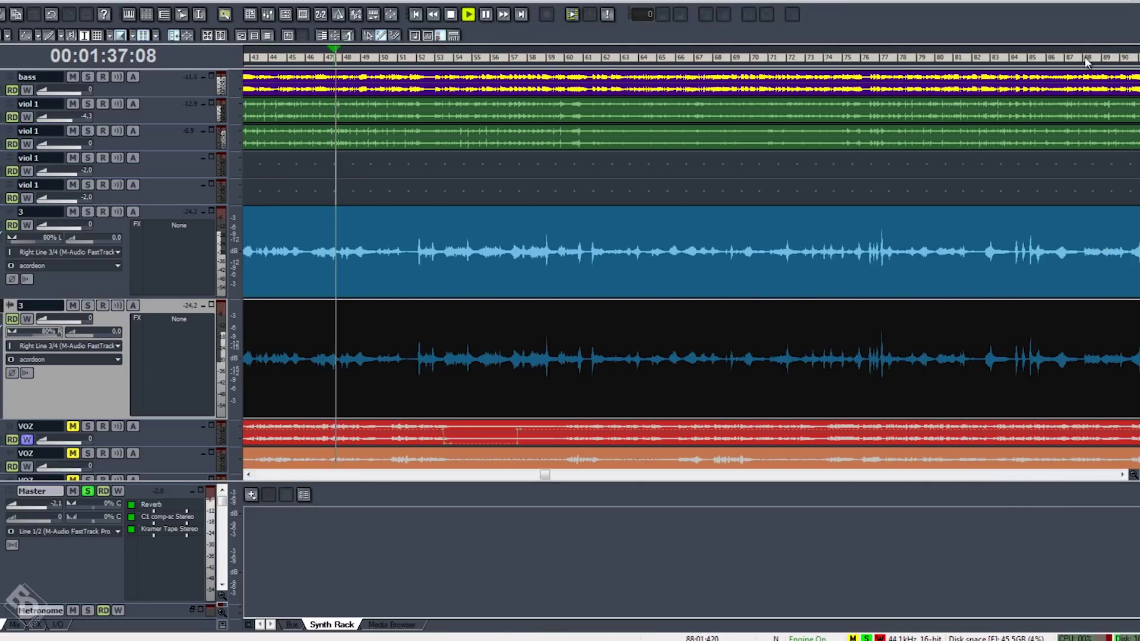
left_click(1086, 61)
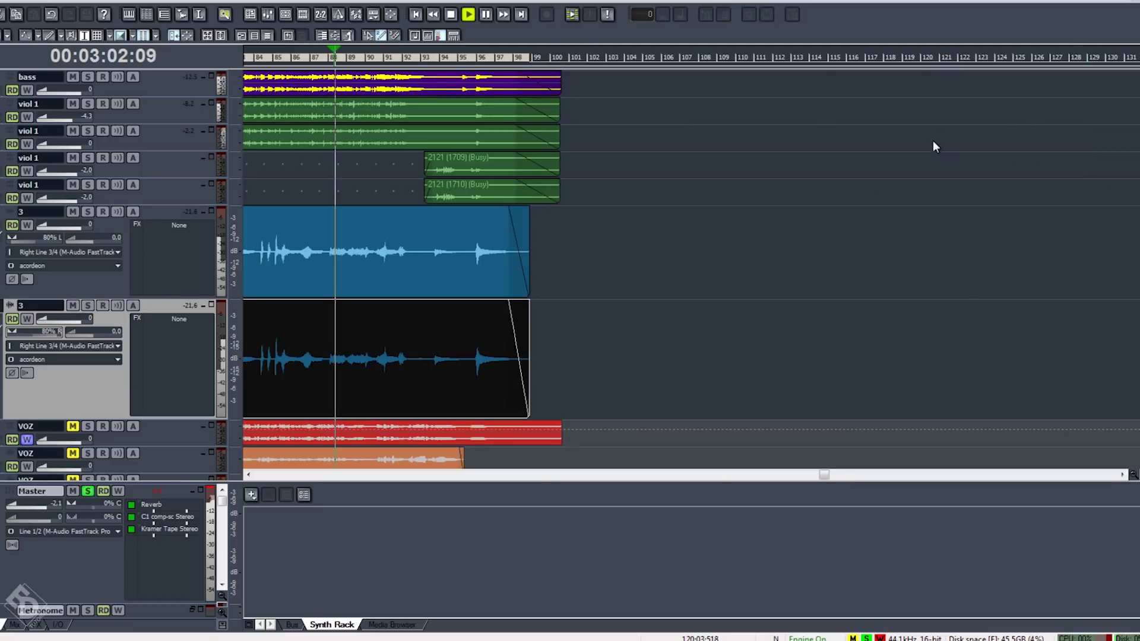
key("space")
Play back the two panned accordion tracks from just before bar 52
left_click_drag(825, 475, 504, 473)
left_click(542, 60)
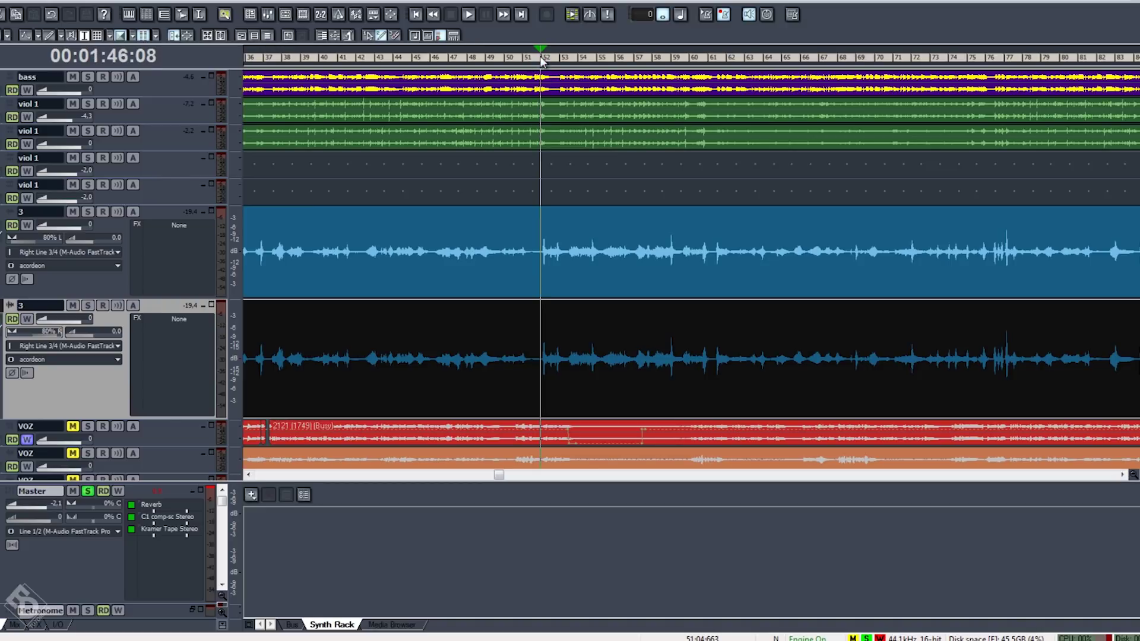
key("space")
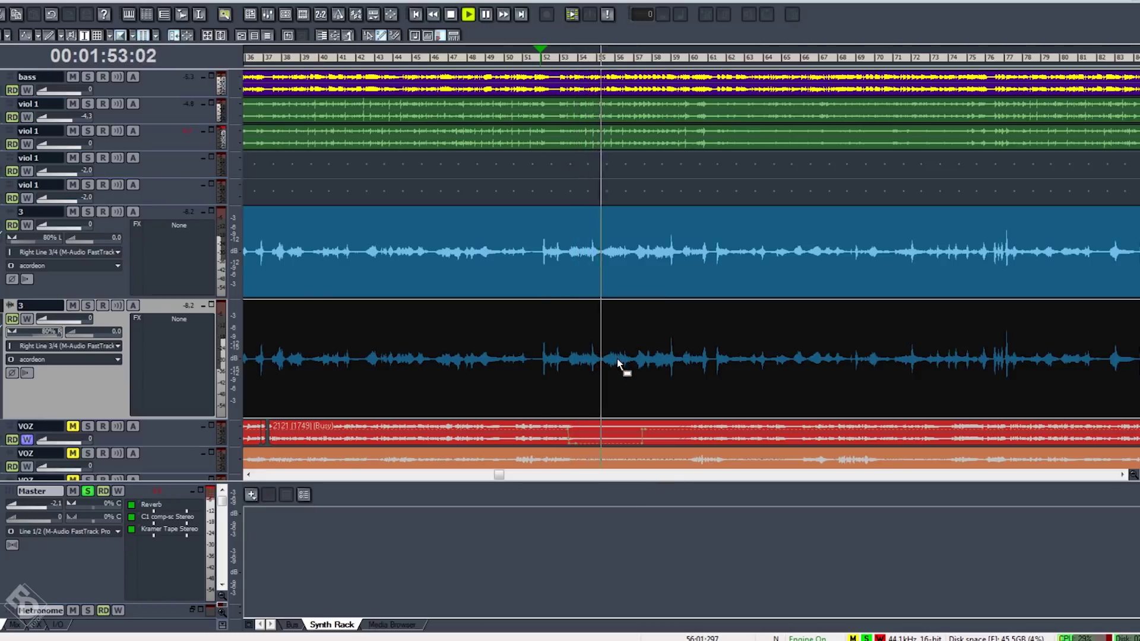
key("space")
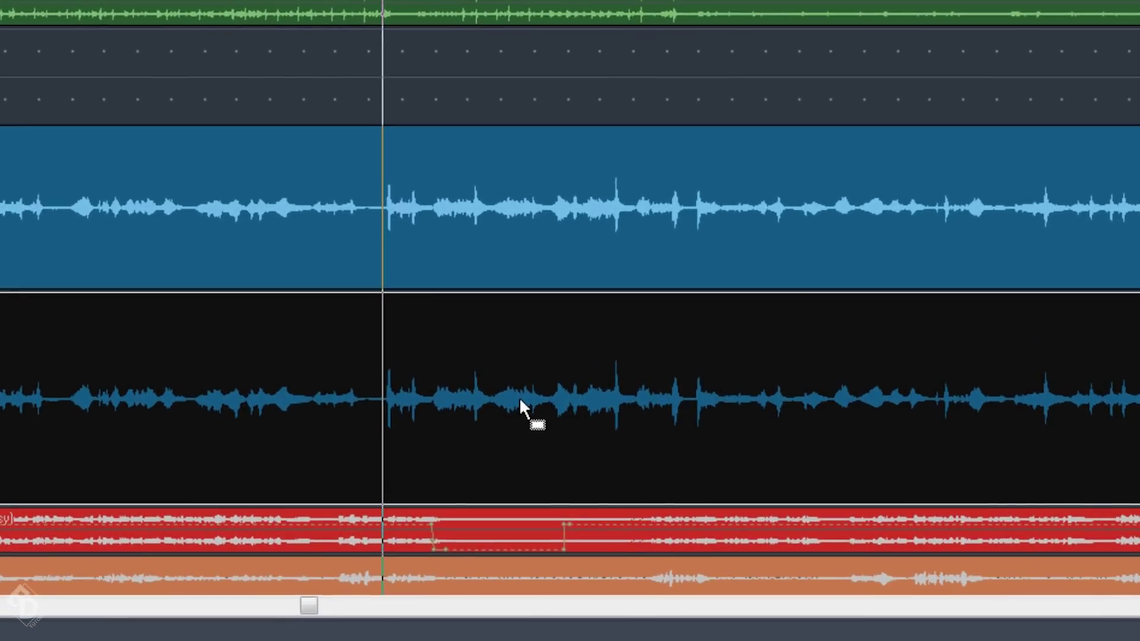
Shift the cloned accordion clip on track 18 slightly forward in time so it lags just behind the original on track 17
left_click_drag(689, 90, 472, 397)
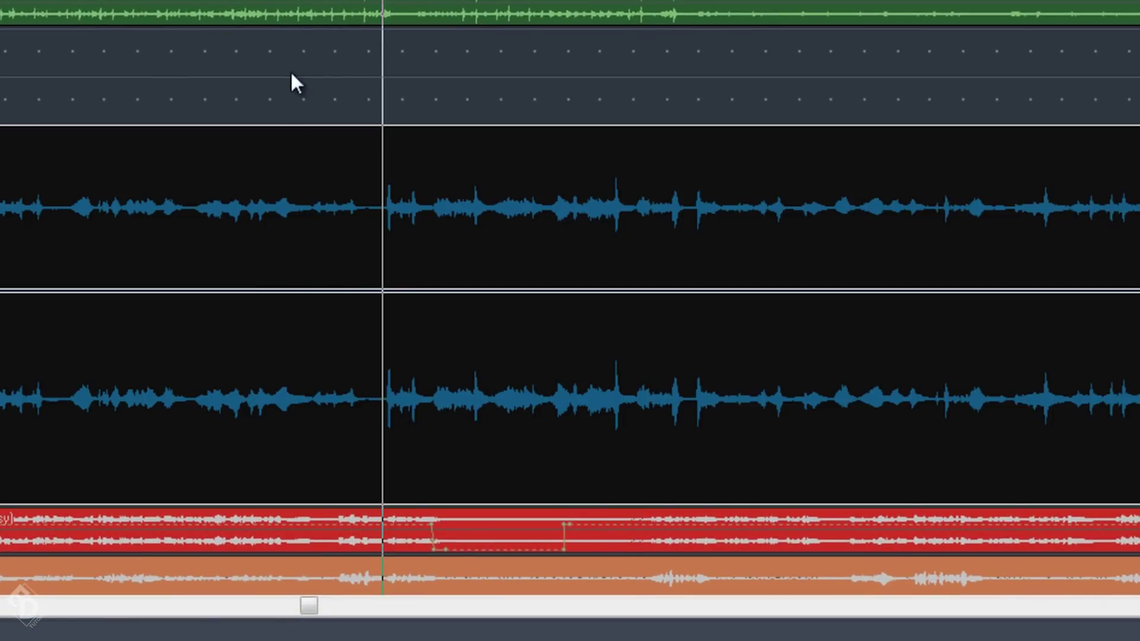
left_click_drag(291, 74, 655, 298)
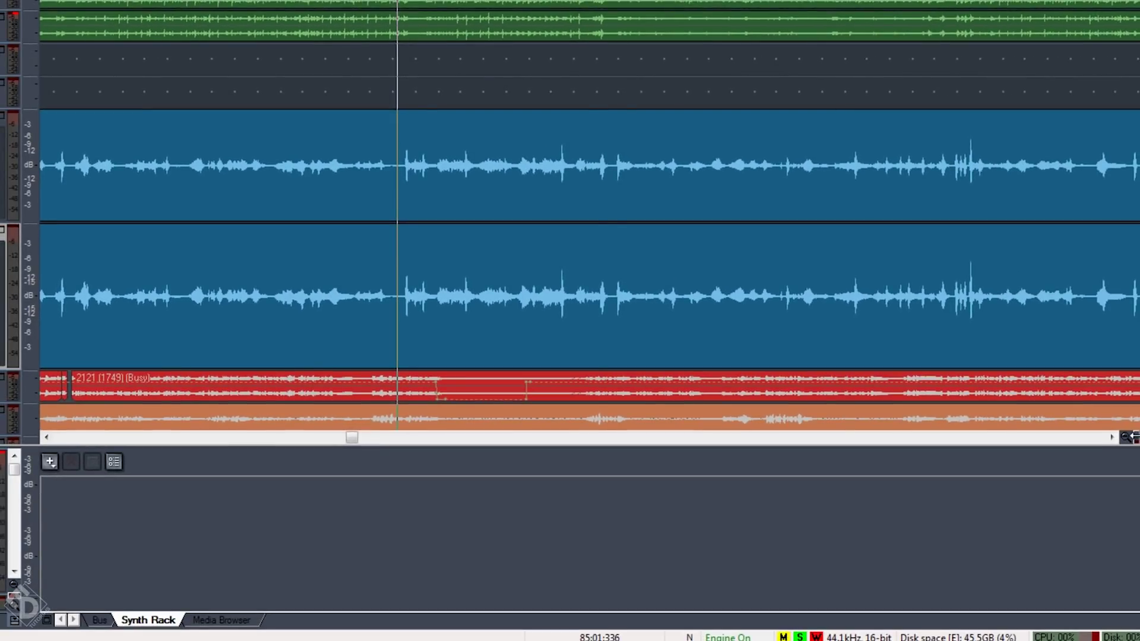
left_click_drag(1128, 437, 1034, 404)
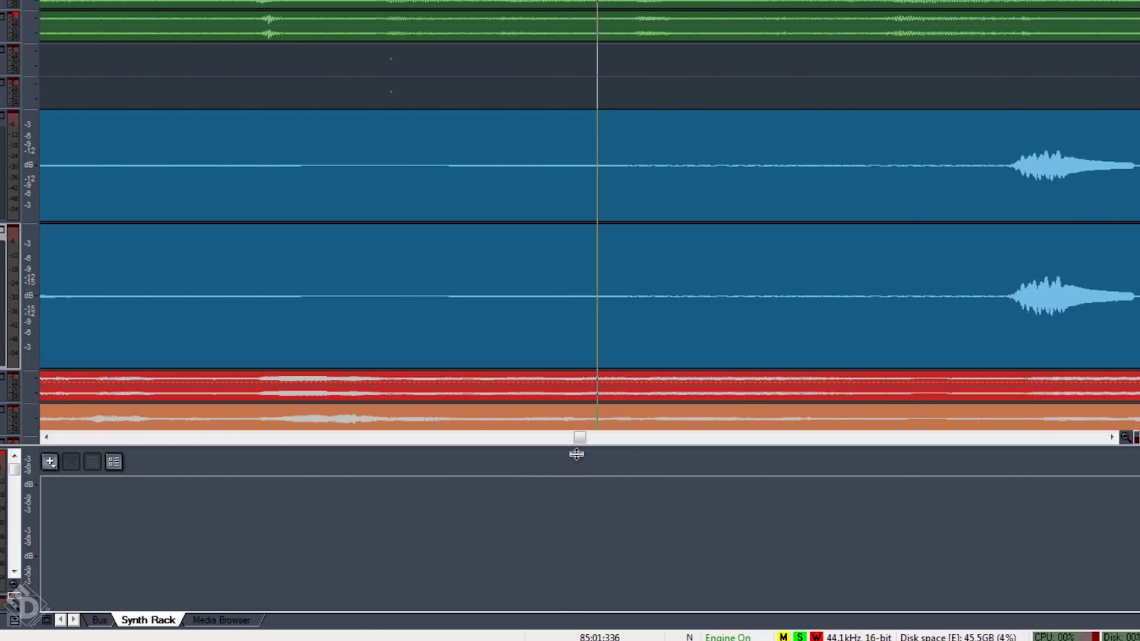
mouse_move(585, 438)
left_mouse_down()
mouse_move(603, 437)
mouse_move(595, 447)
left_mouse_up()
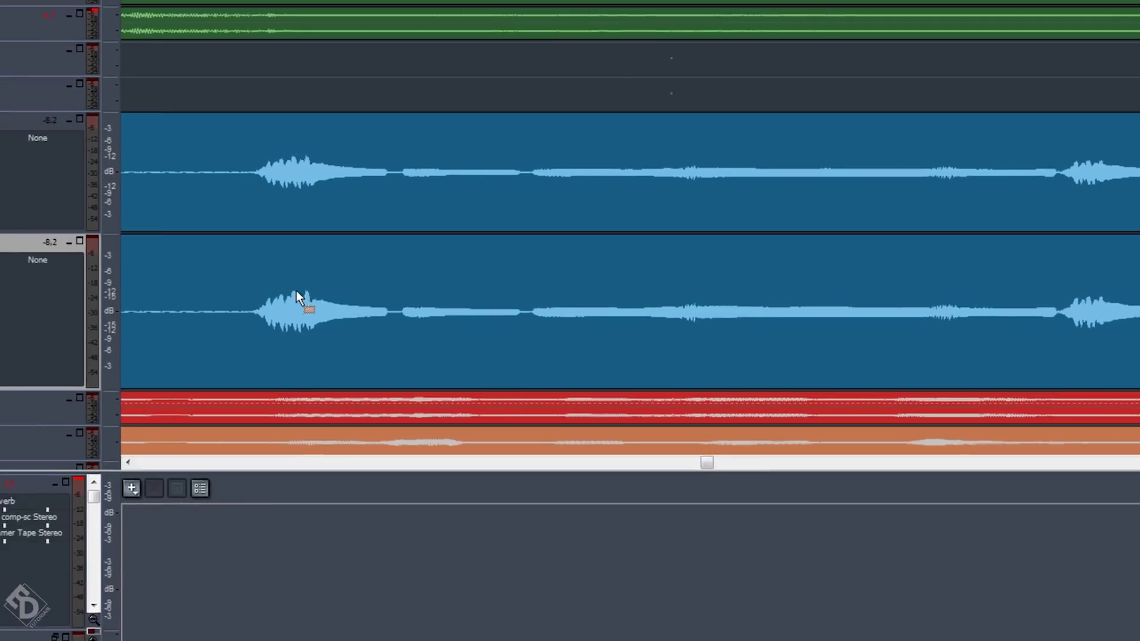
left_click(199, 285)
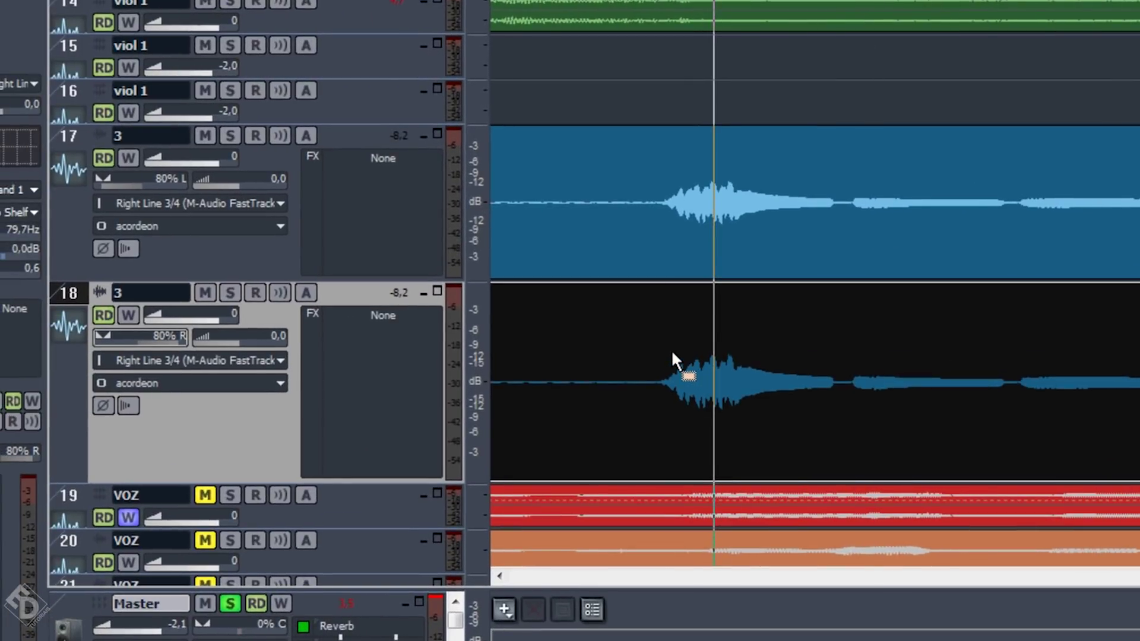
left_click(673, 351)
left_click(679, 353)
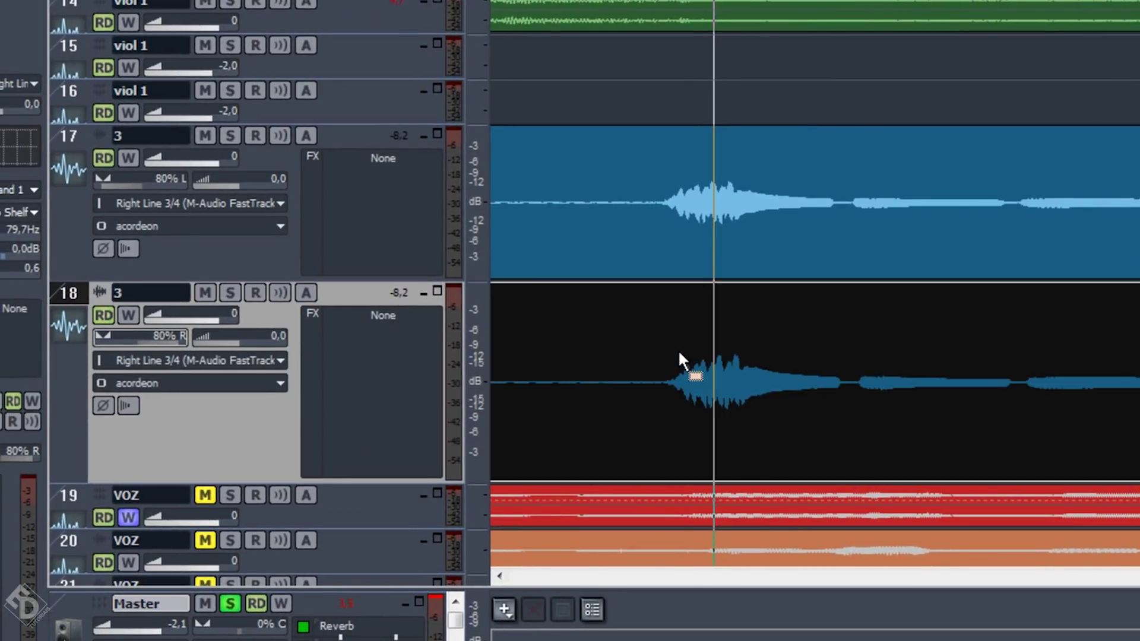
Play back the mix around bar 52 to hear the offset accordion tracks together
key("space")
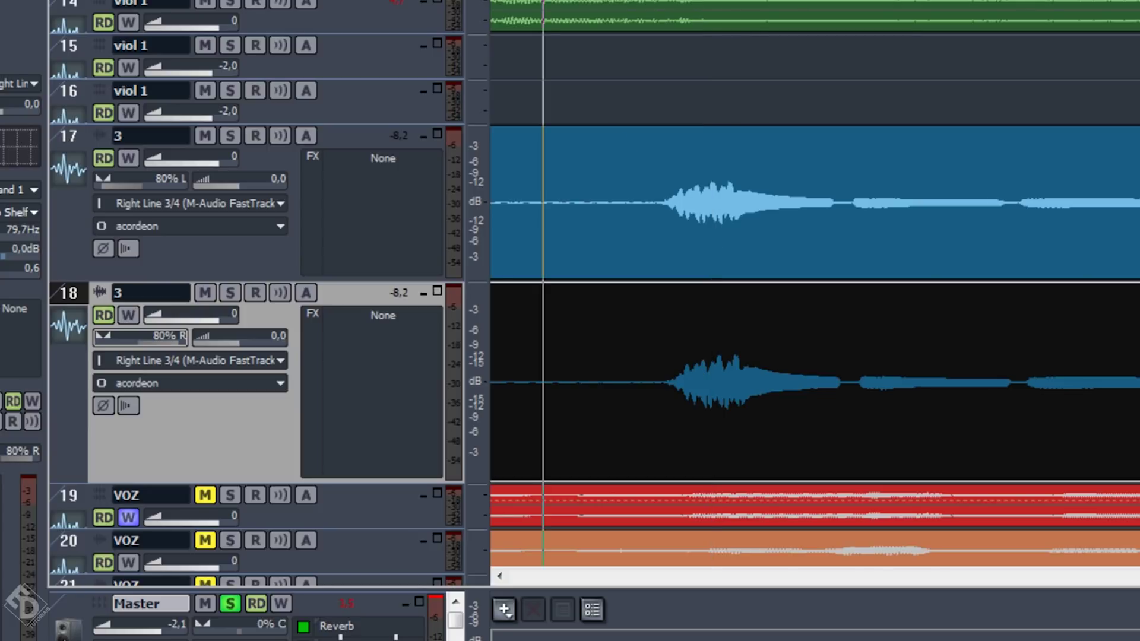
key("space")
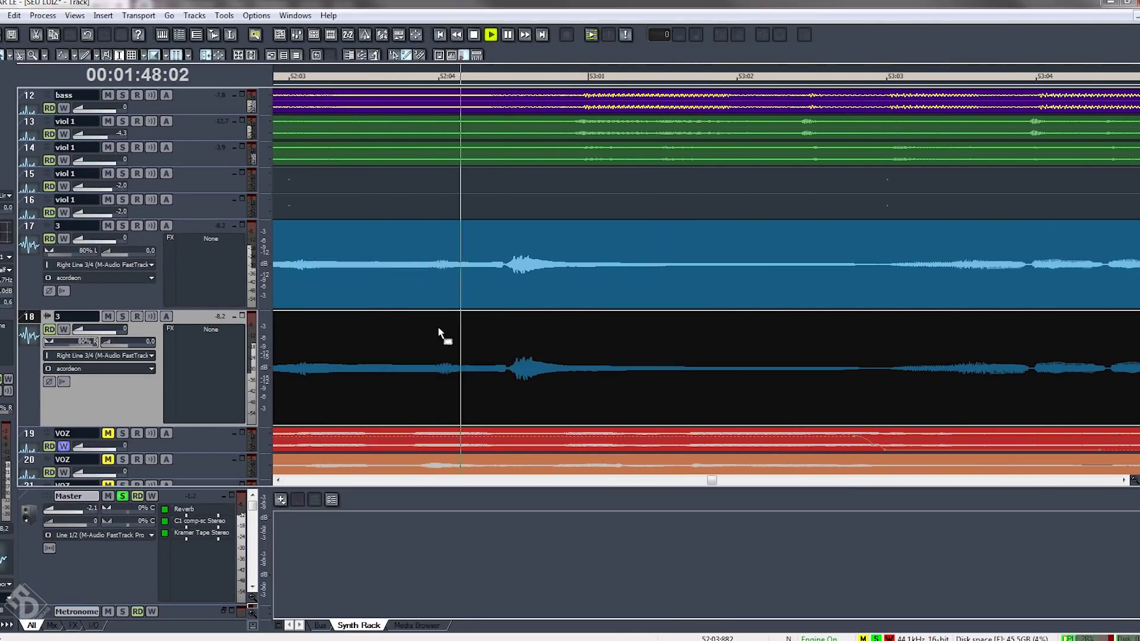
Stop playback and add the Aphex Vintage Exciter Stereo effect to the original accordion on track 17
left_click_drag(1133, 479, 1048, 459)
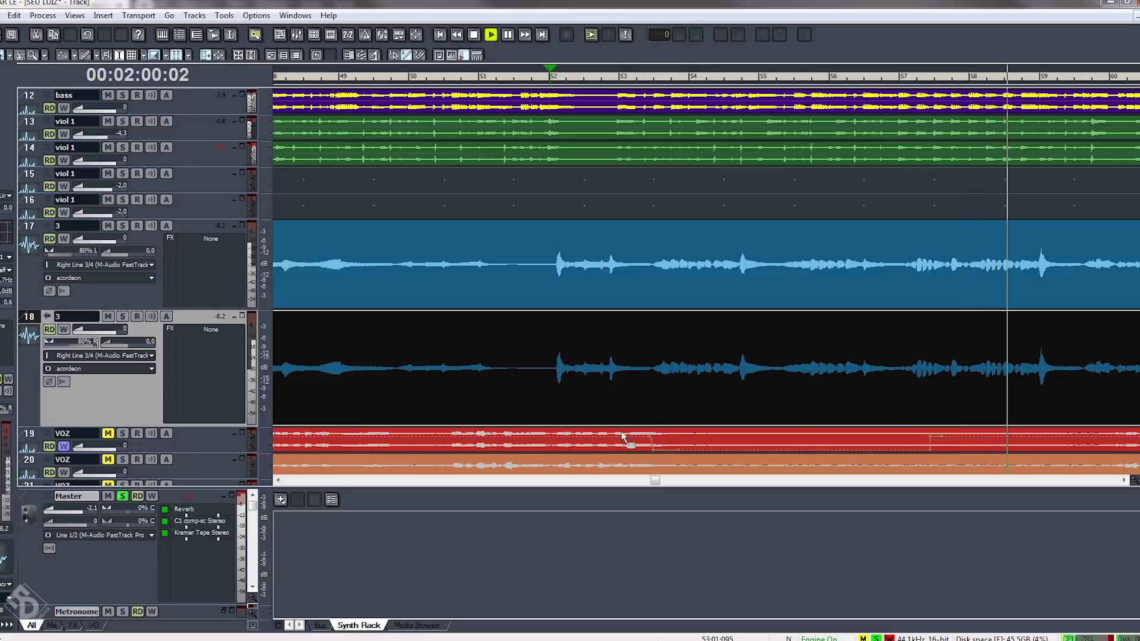
key("space")
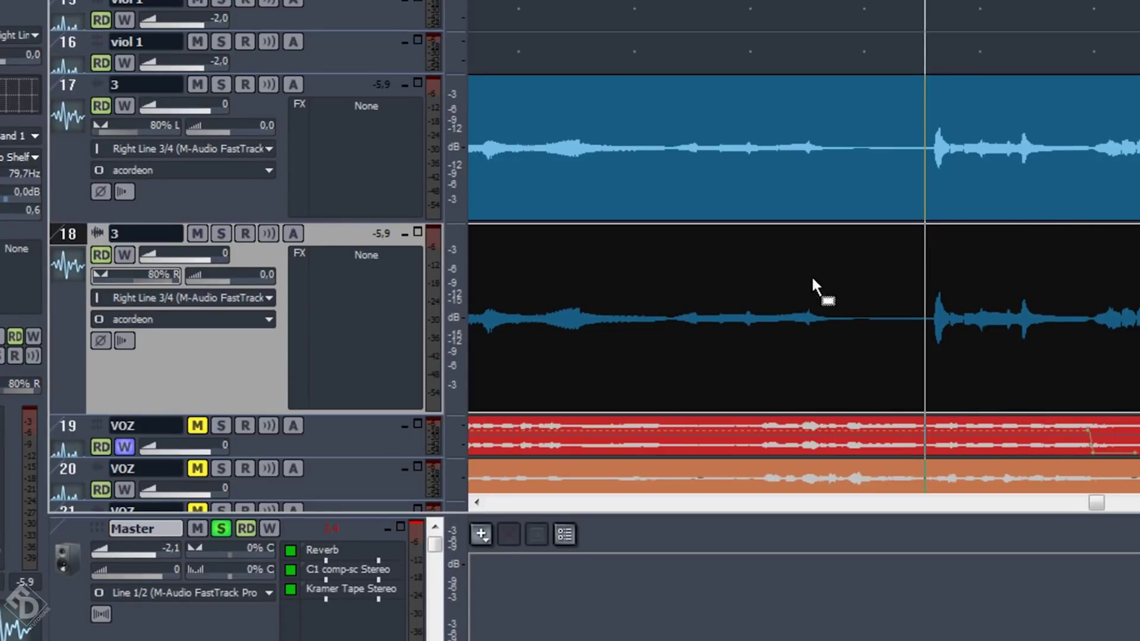
right_click(367, 184)
mouse_move(449, 315)
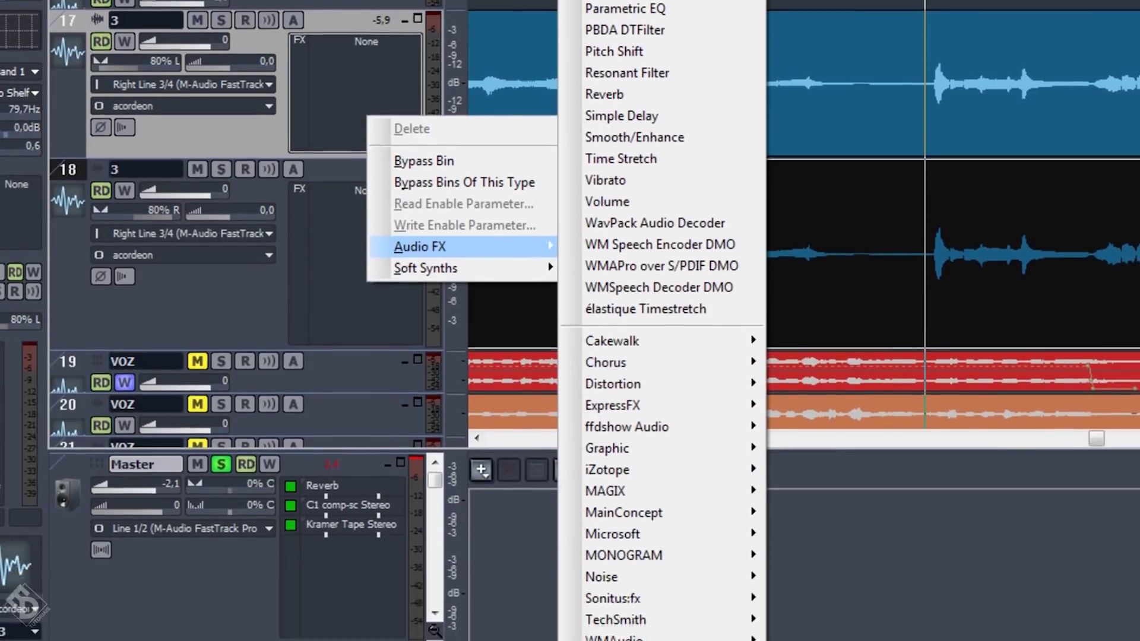
mouse_move(653, 639)
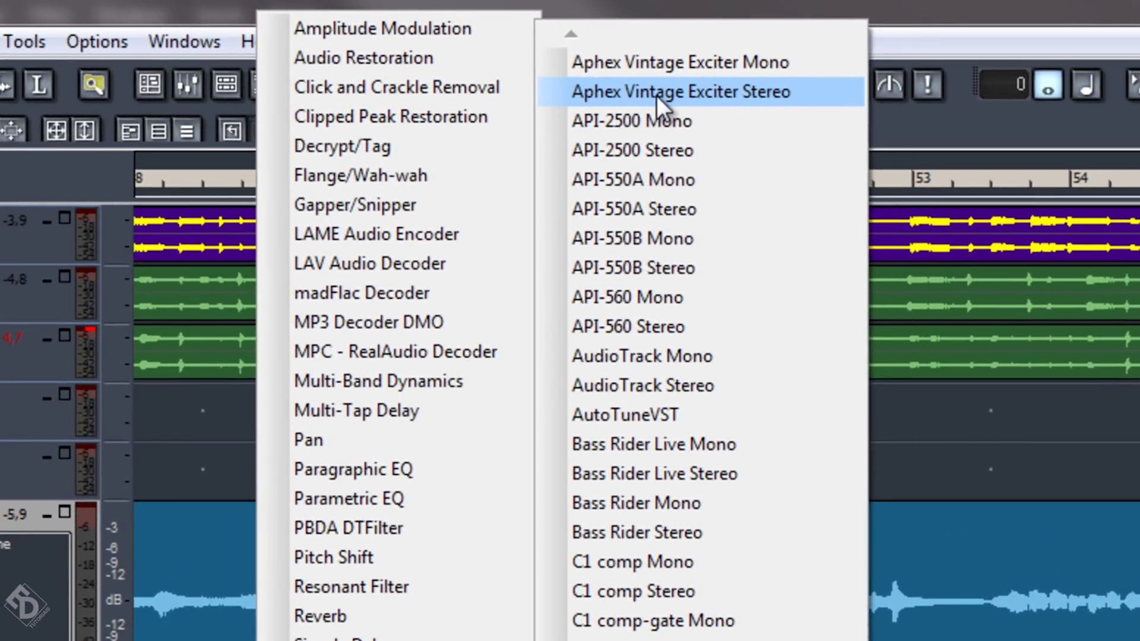
left_click(678, 94)
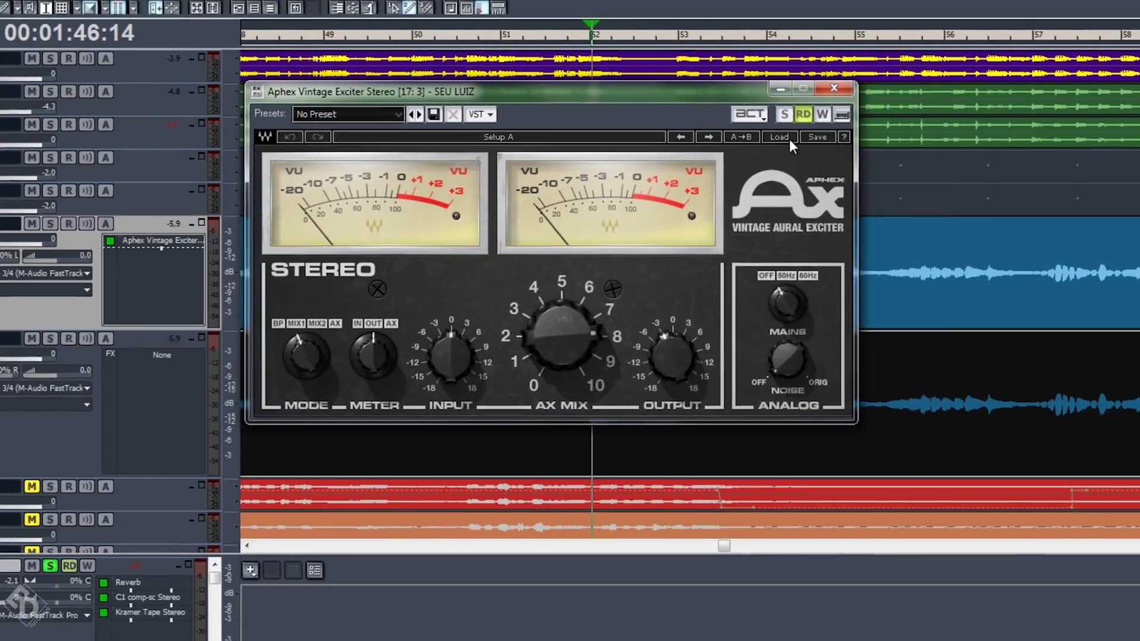
Load the Subtle Clean Acoustic guitar factory preset in track 17's Aphex Vintage Exciter
left_click(767, 131)
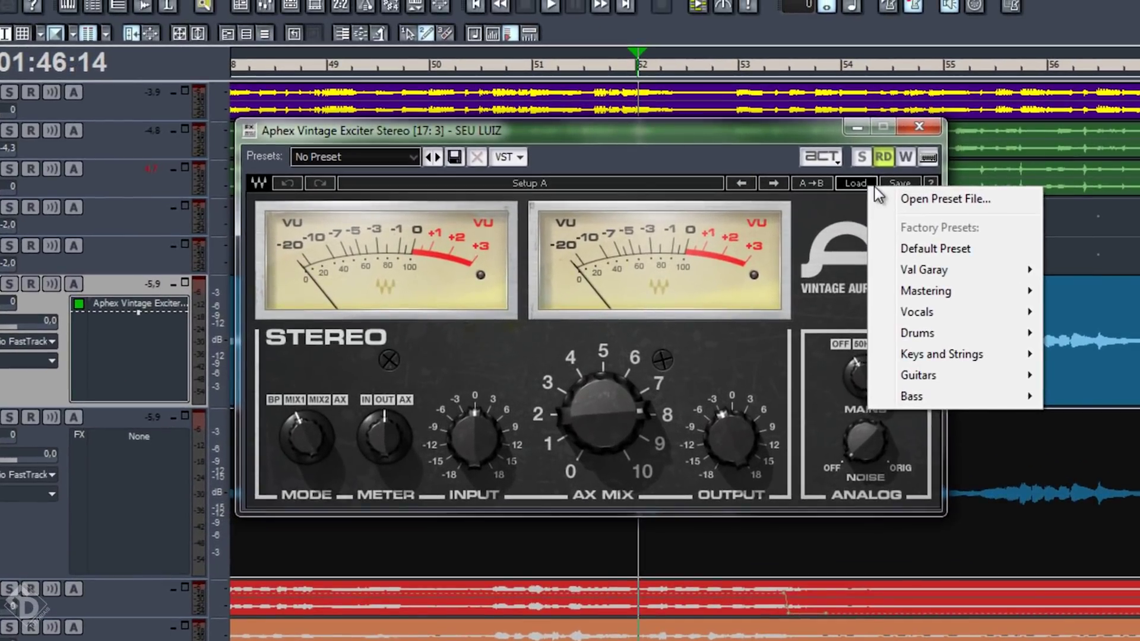
mouse_move(938, 379)
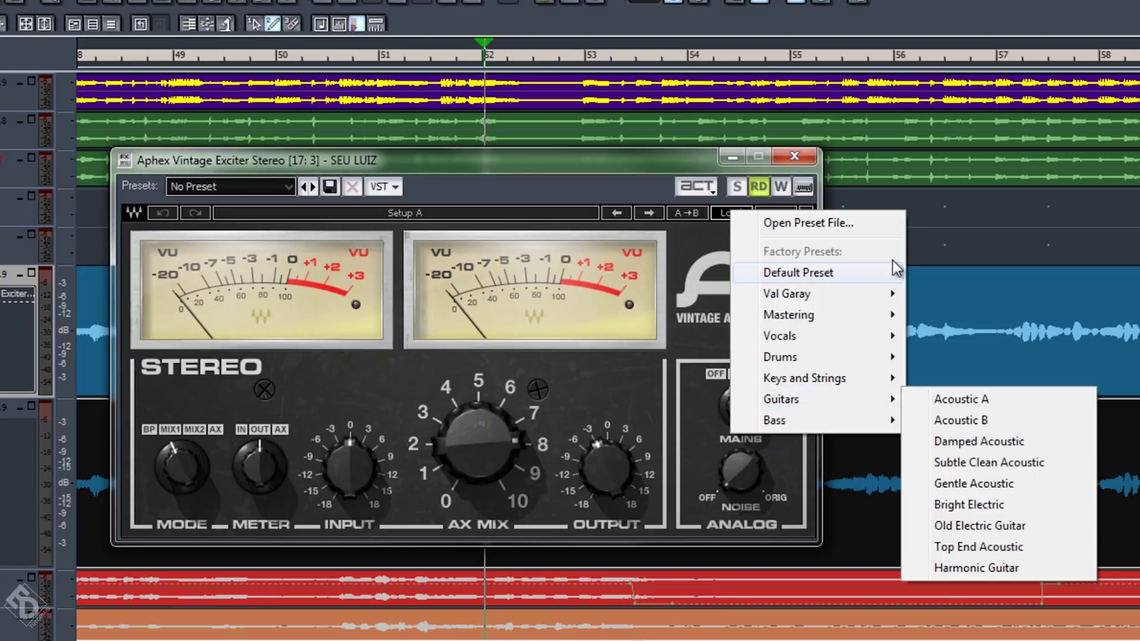
mouse_move(817, 401)
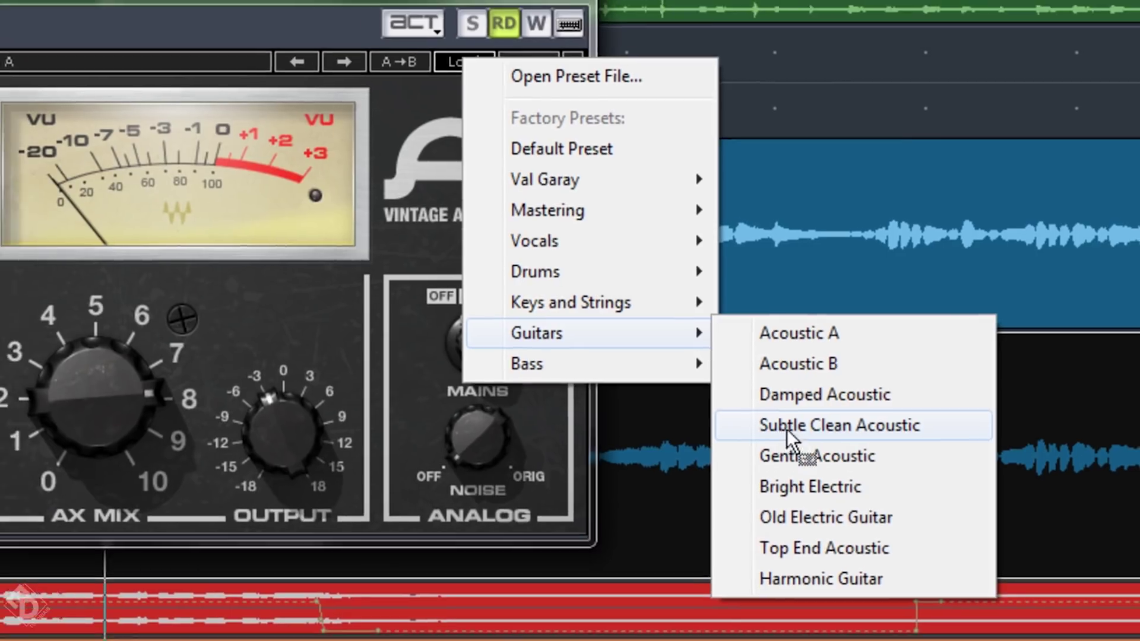
left_click(772, 429)
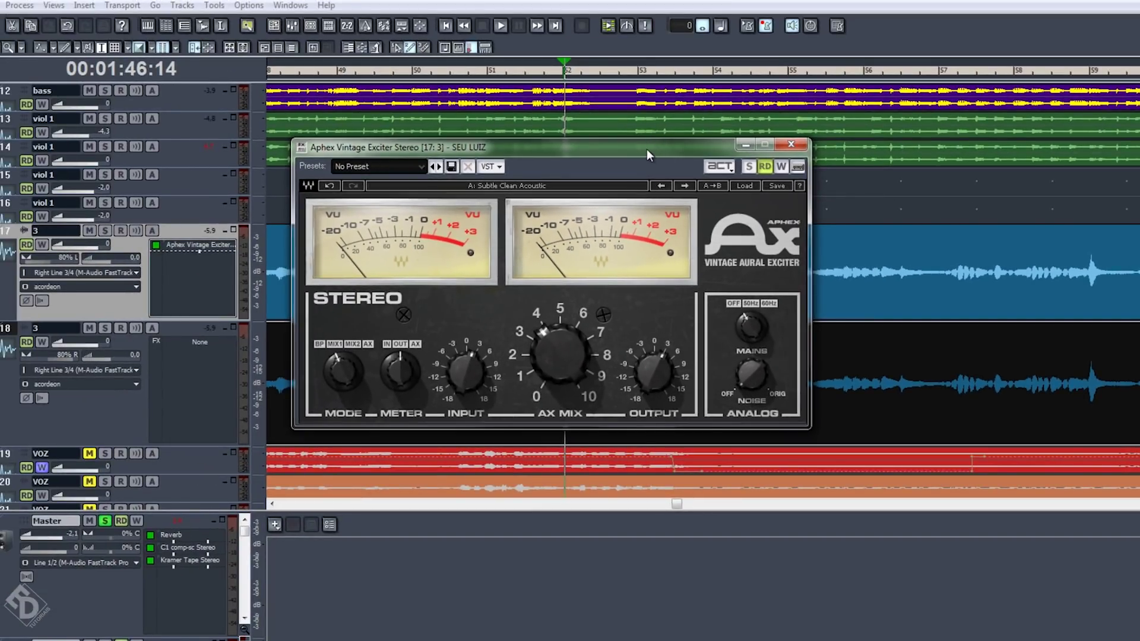
left_click_drag(646, 152, 654, 145)
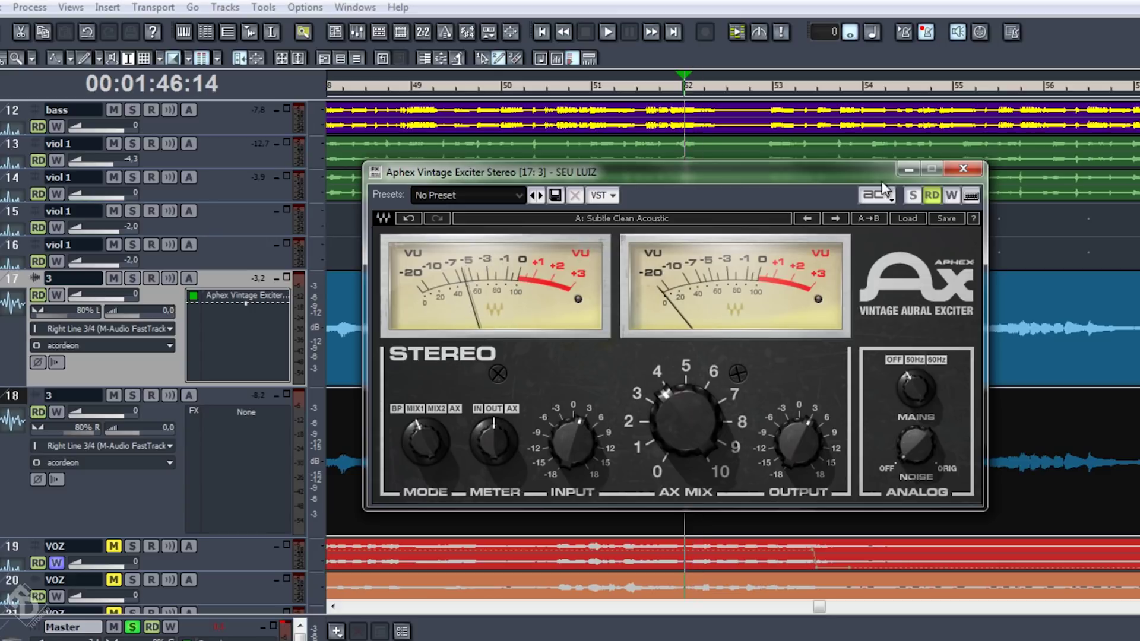
Copy the Aphex Vintage Exciter with its preset from track 17 to the accordion clone on track 18, and close the plug-in windows
left_click(964, 170)
left_click_drag(227, 304, 241, 468)
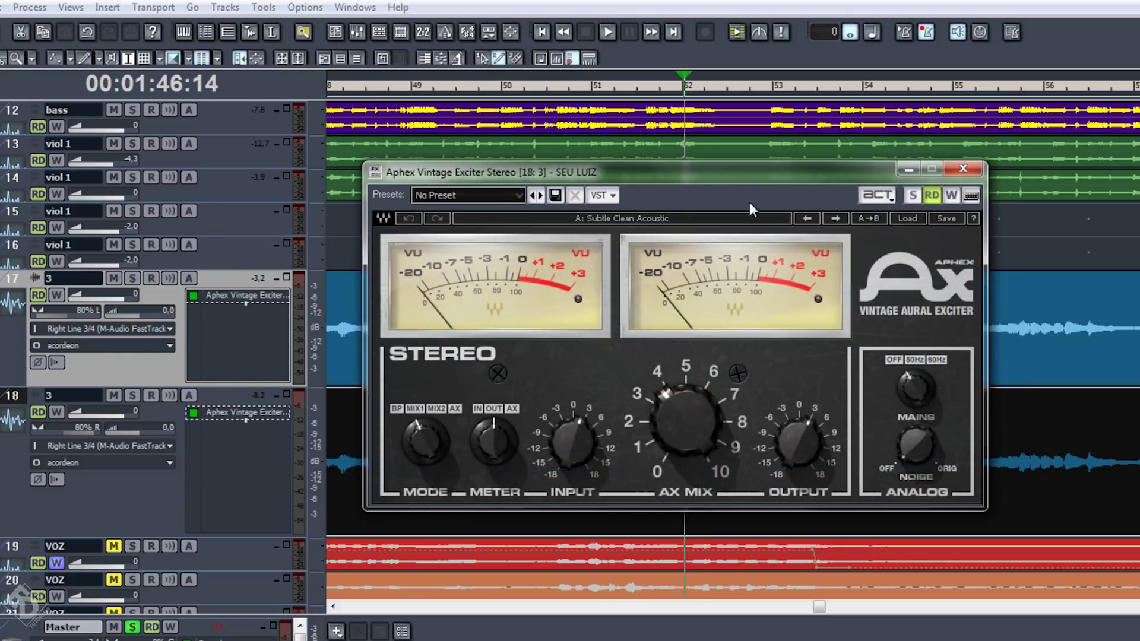
left_click_drag(745, 172, 788, 164)
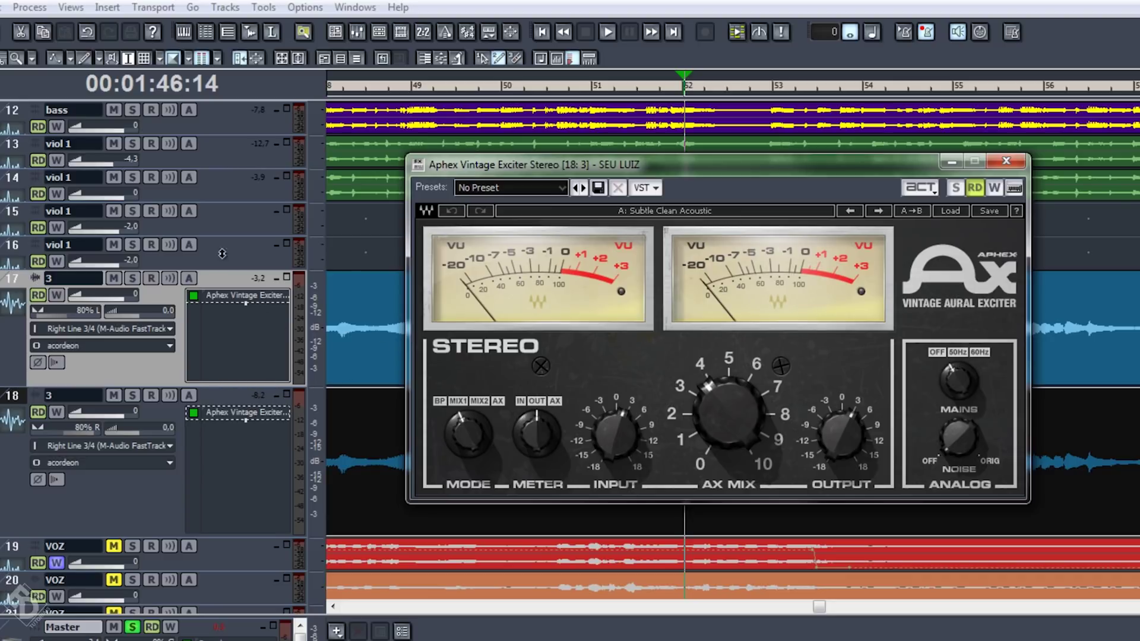
left_click(1001, 163)
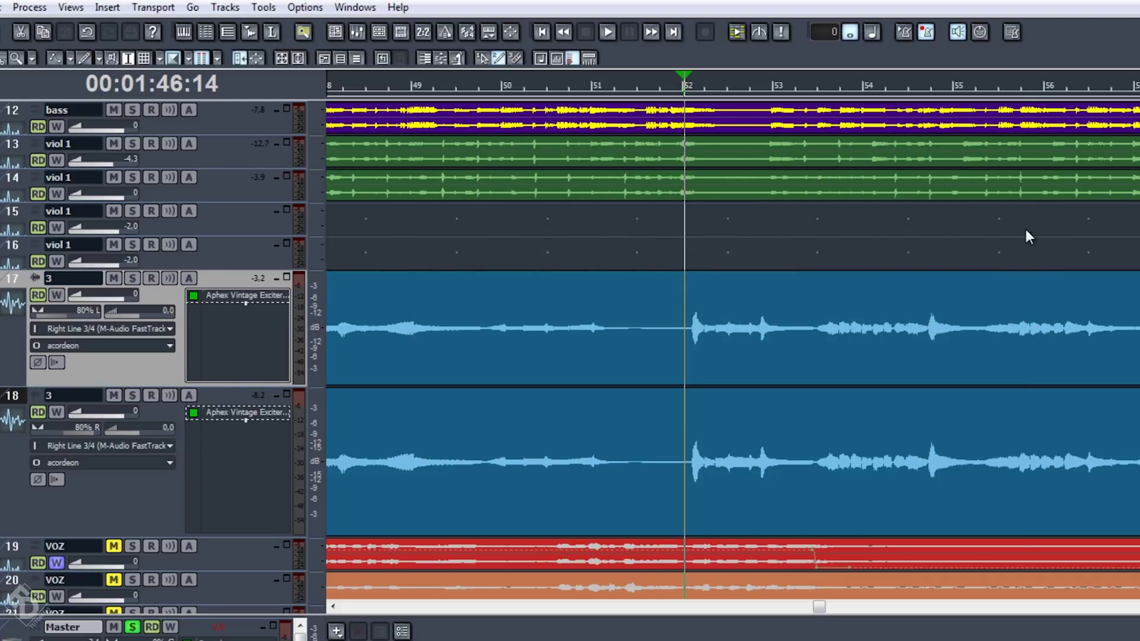
Place the playback cursor just before the accordion entry at bar 52 and play the mix briefly with both exciters active
left_click(1024, 226)
left_click_drag(679, 489, 692, 244)
left_click(675, 275)
left_click_drag(782, 457, 727, 356)
left_click(689, 249)
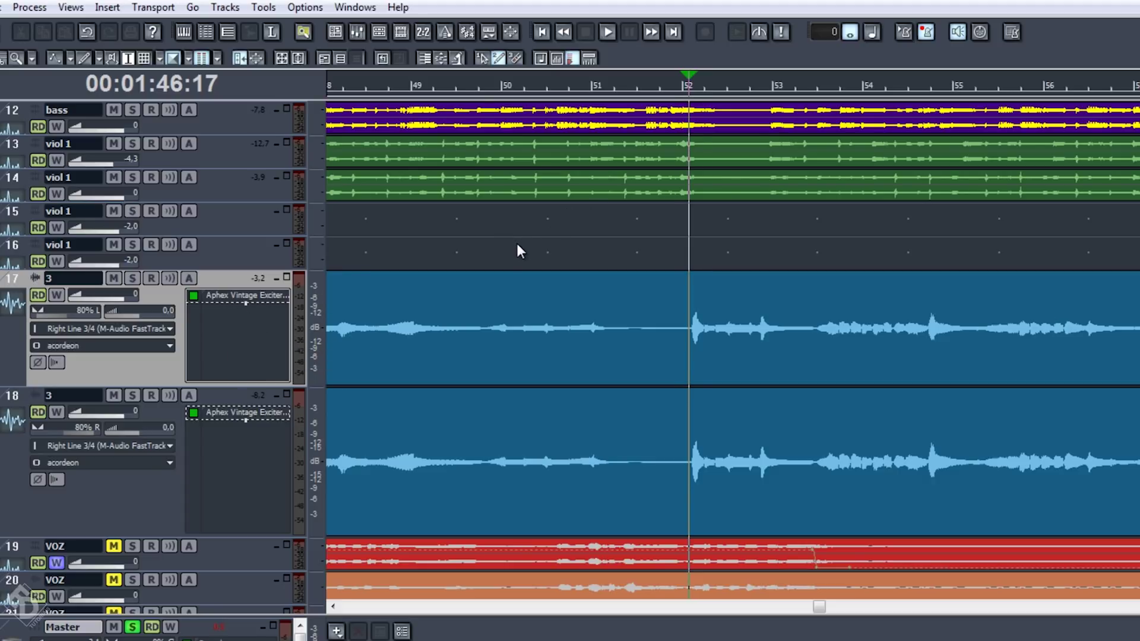
key("space")
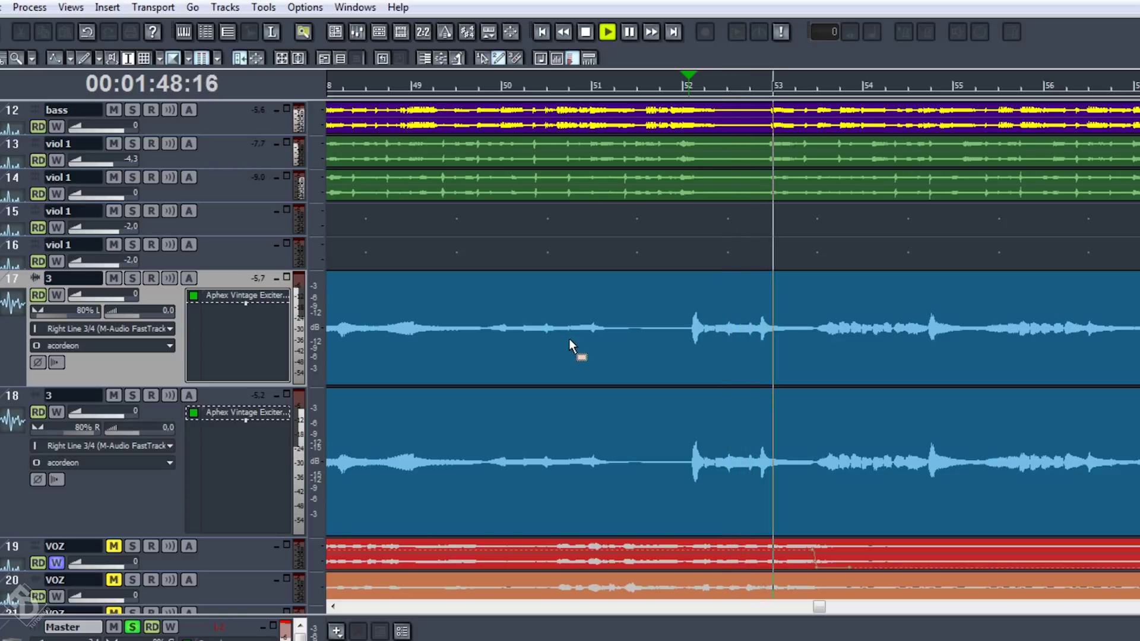
key("space")
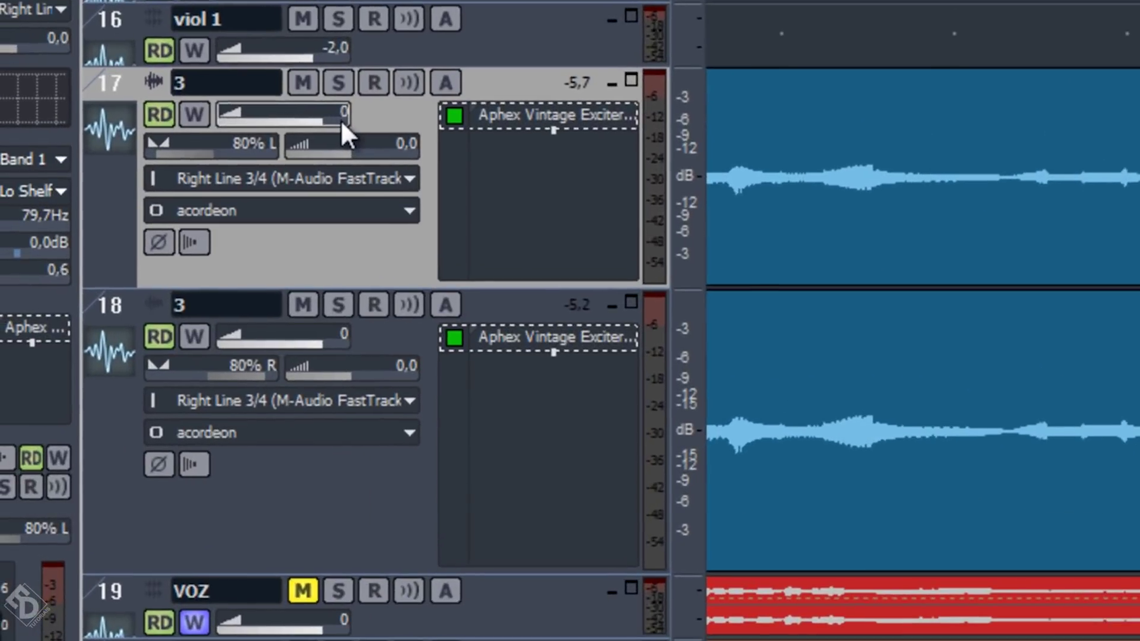
Set the volume of both accordion tracks, 17 and 18, to -2 dB
double_click(238, 208)
type("-2")
key("Return")
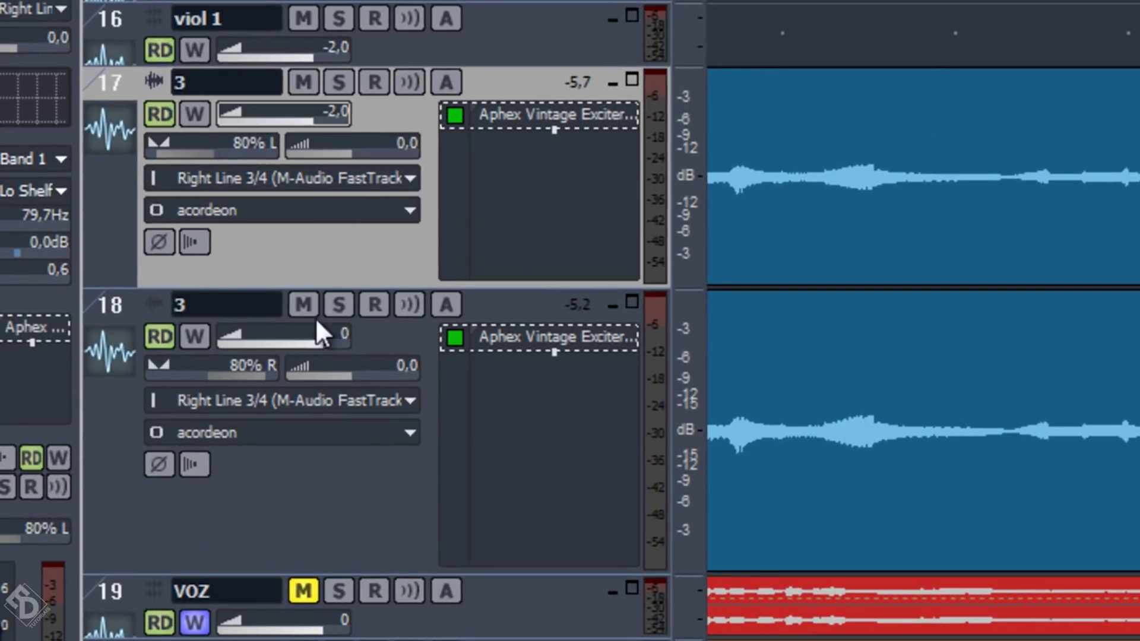
double_click(320, 339)
type("-2")
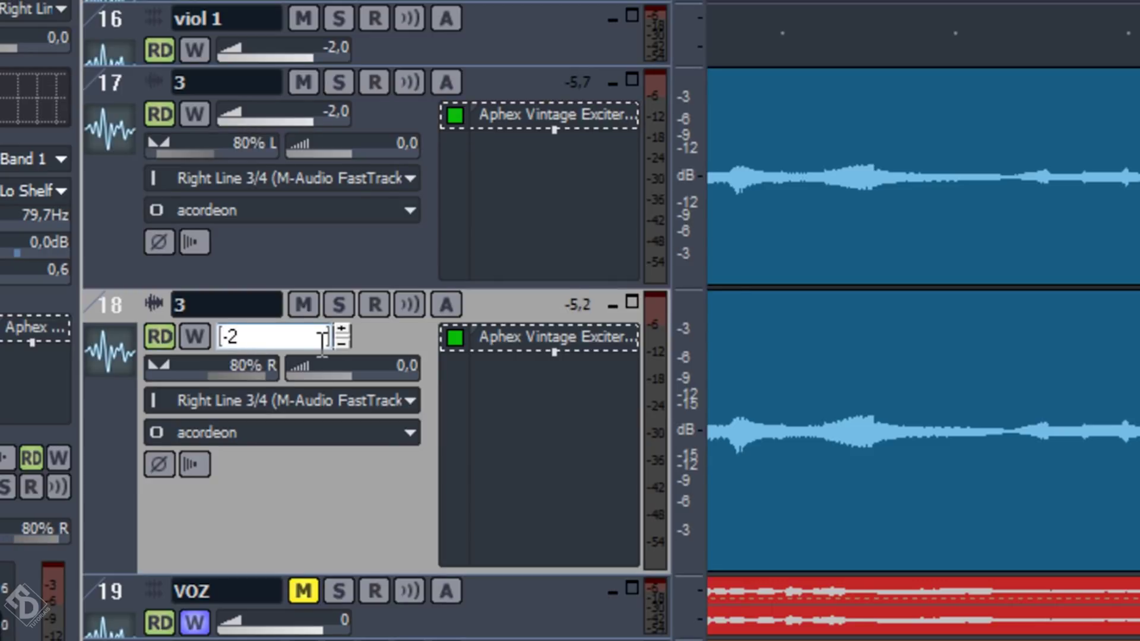
key("Return")
Play back the mix, unmuting vocal tracks 19 and 20 temporarily to hear the accordion against the voice
key("space")
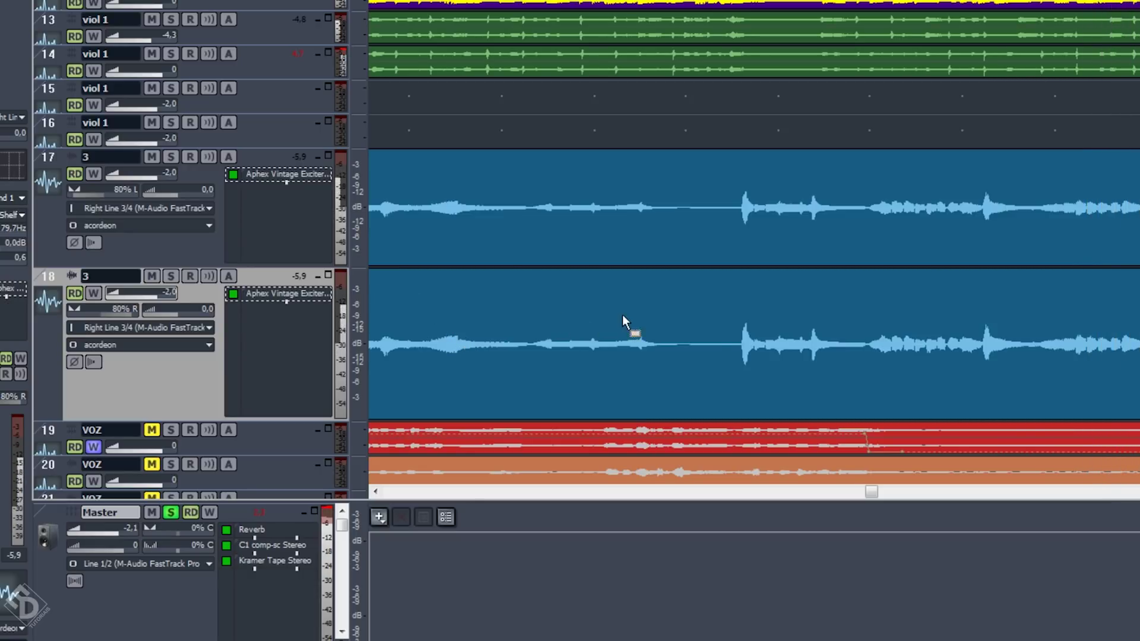
scroll(736, 326, "down", 3)
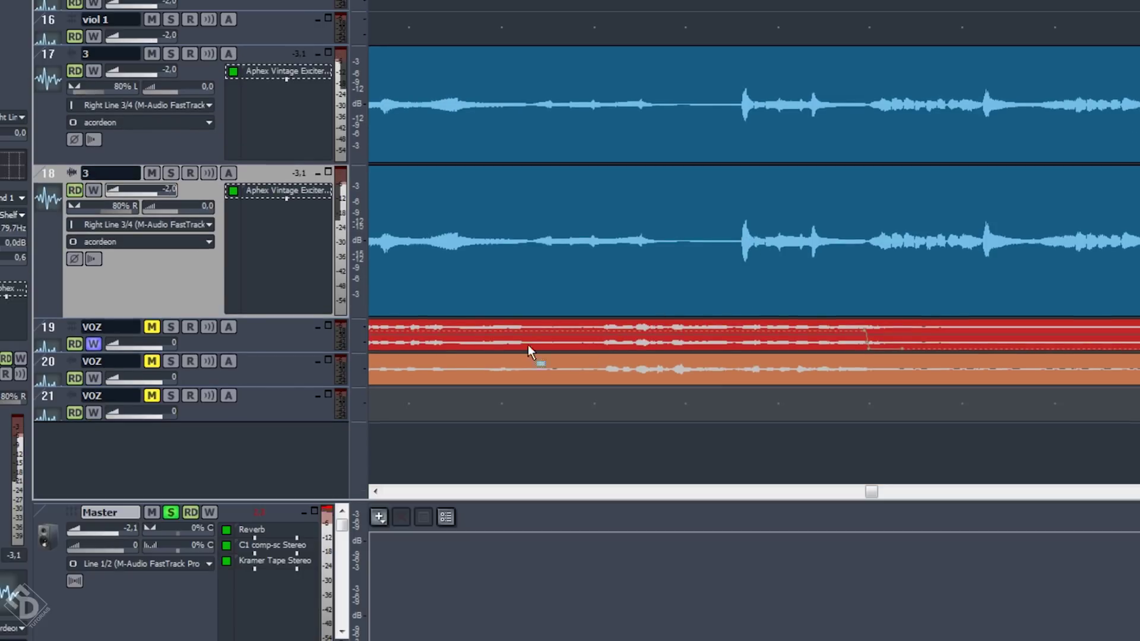
left_click(152, 327)
left_click(152, 361)
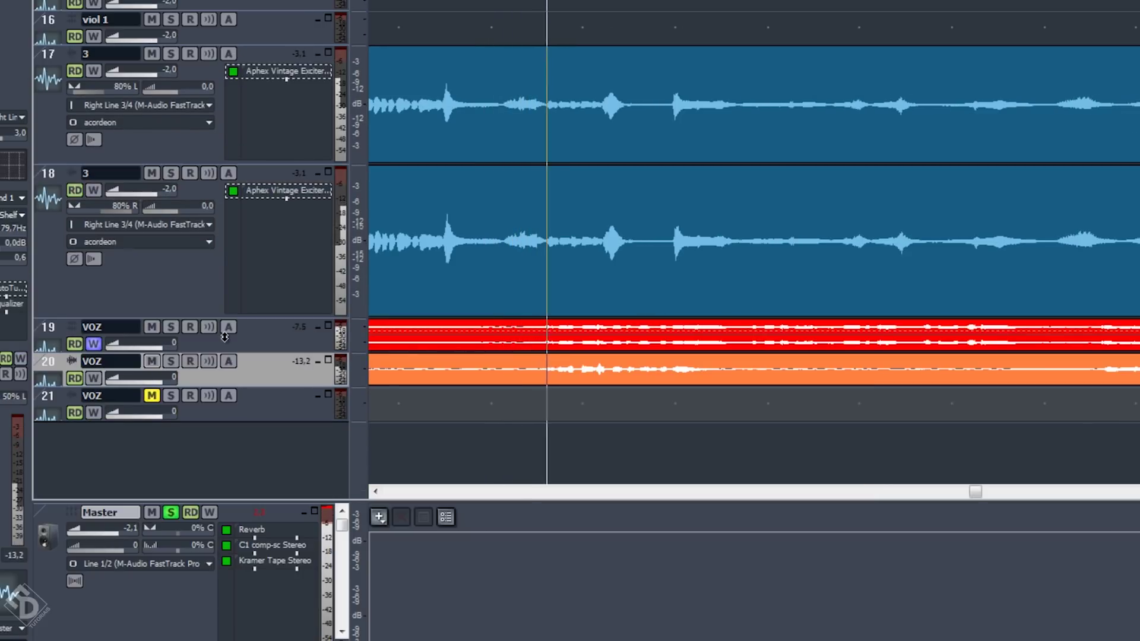
left_click(152, 327)
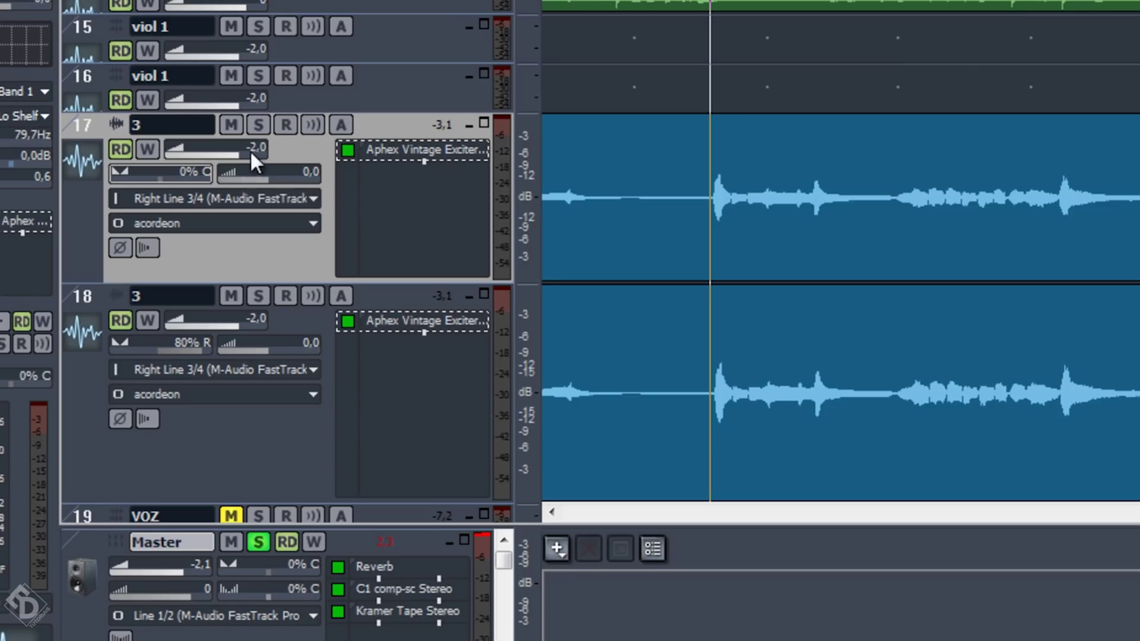
Play back the original mono accordion for comparison: track 17 centered at volume 0 with its exciter bypassed, track 18 muted
left_click_drag(251, 149, 294, 147)
left_click(258, 126)
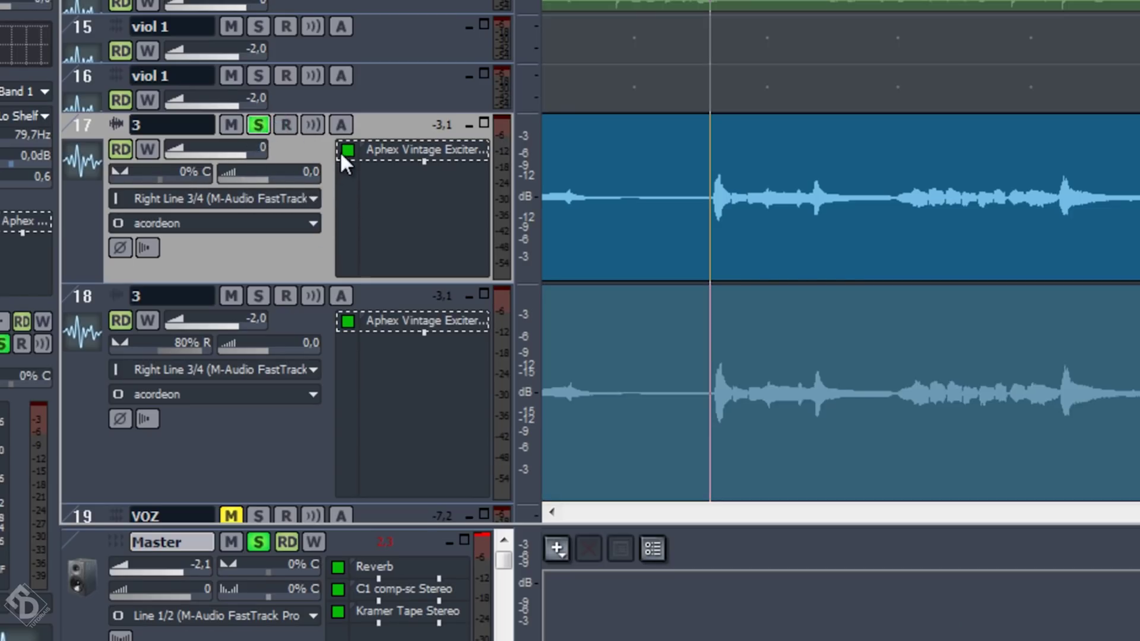
left_click(239, 297)
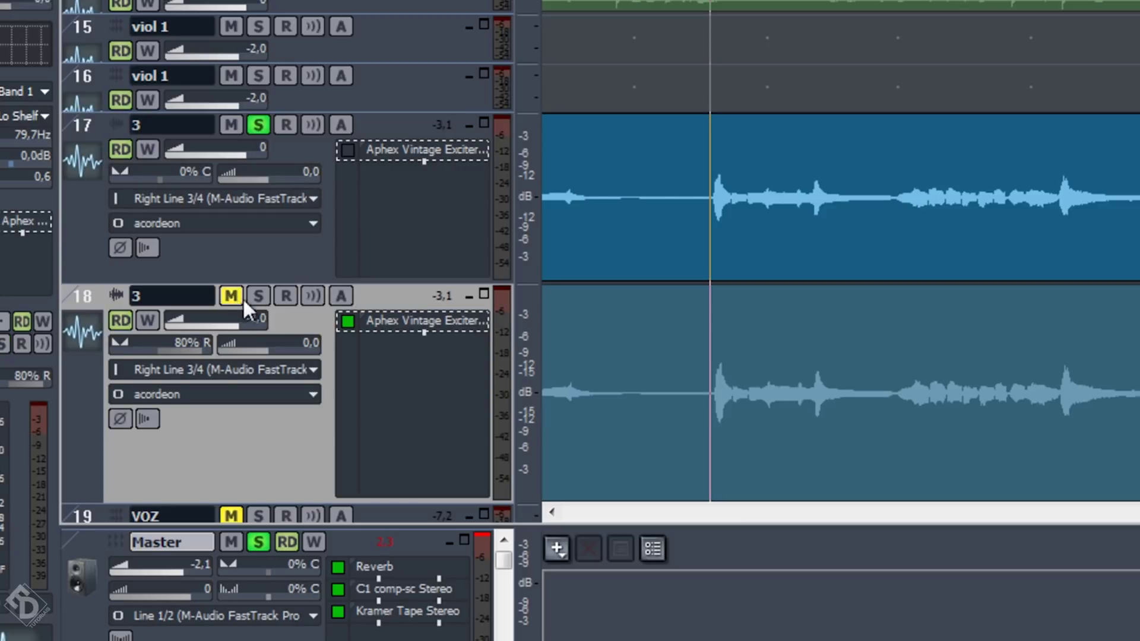
left_click(258, 125)
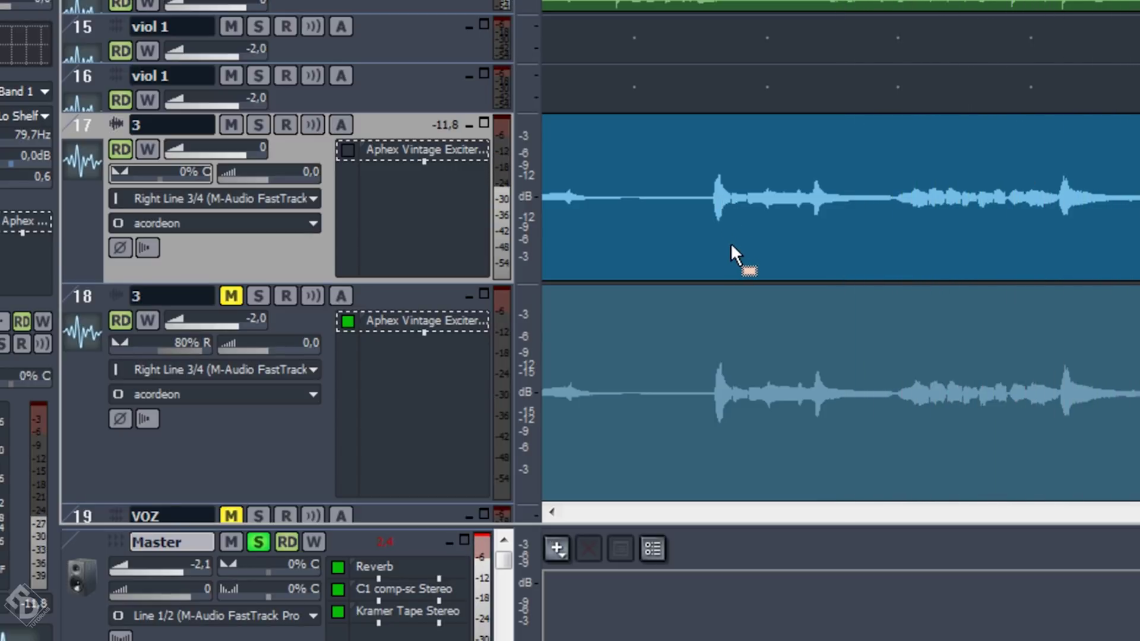
key("space")
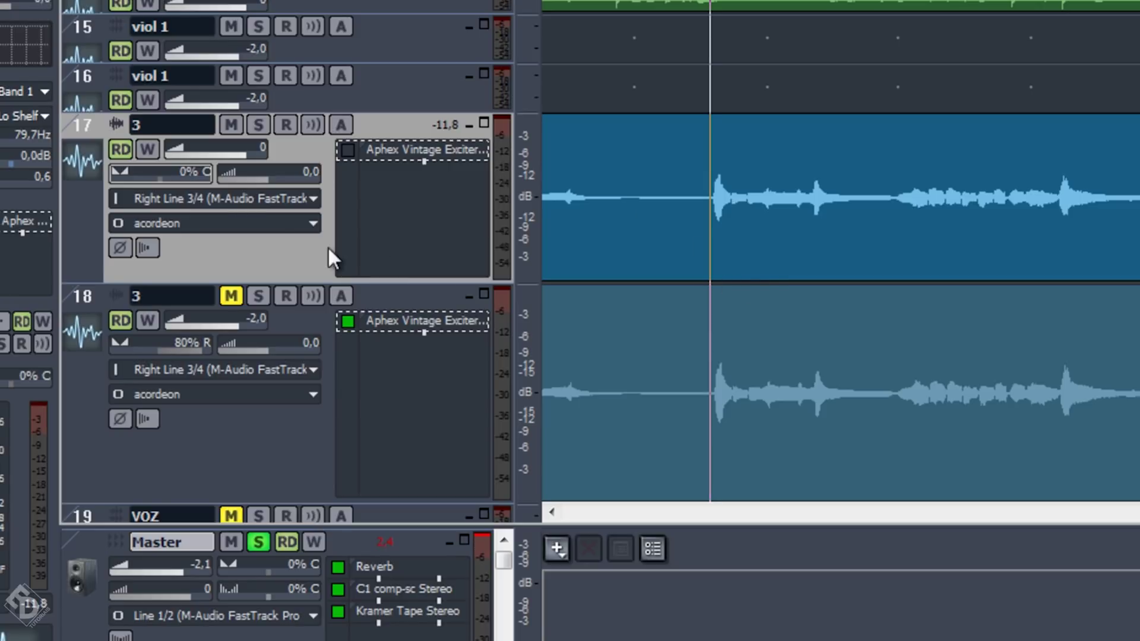
Pan track 17 to 80% left with its exciter re-enabled, and unmute the clone on track 18
double_click(193, 173)
type("8")
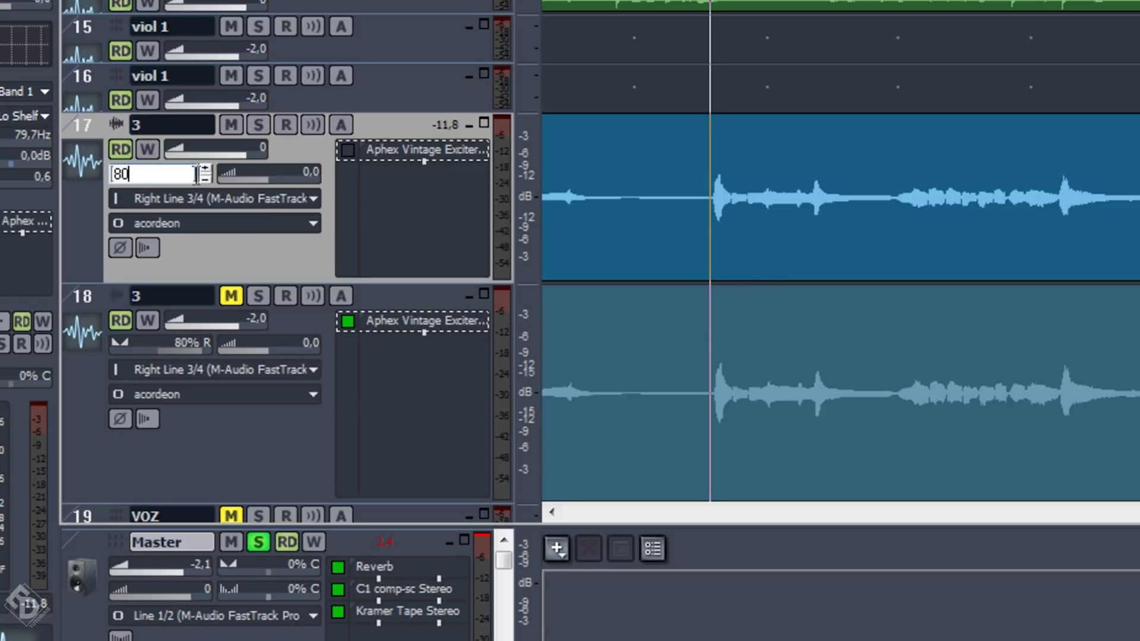
type("0")
key("Return")
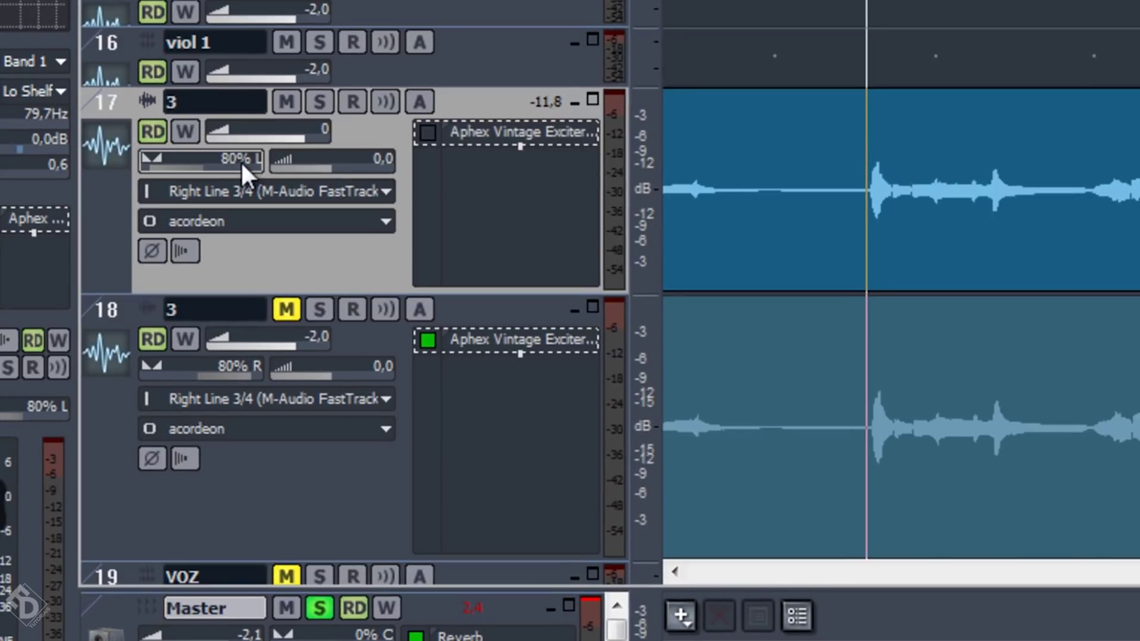
left_click(427, 132)
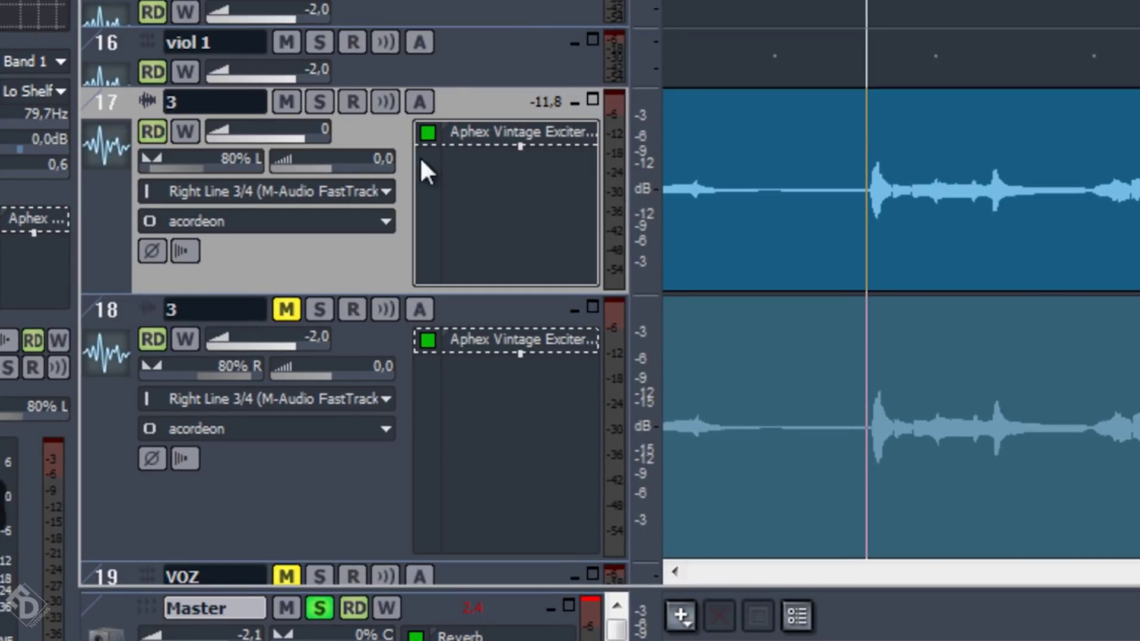
left_click(286, 309)
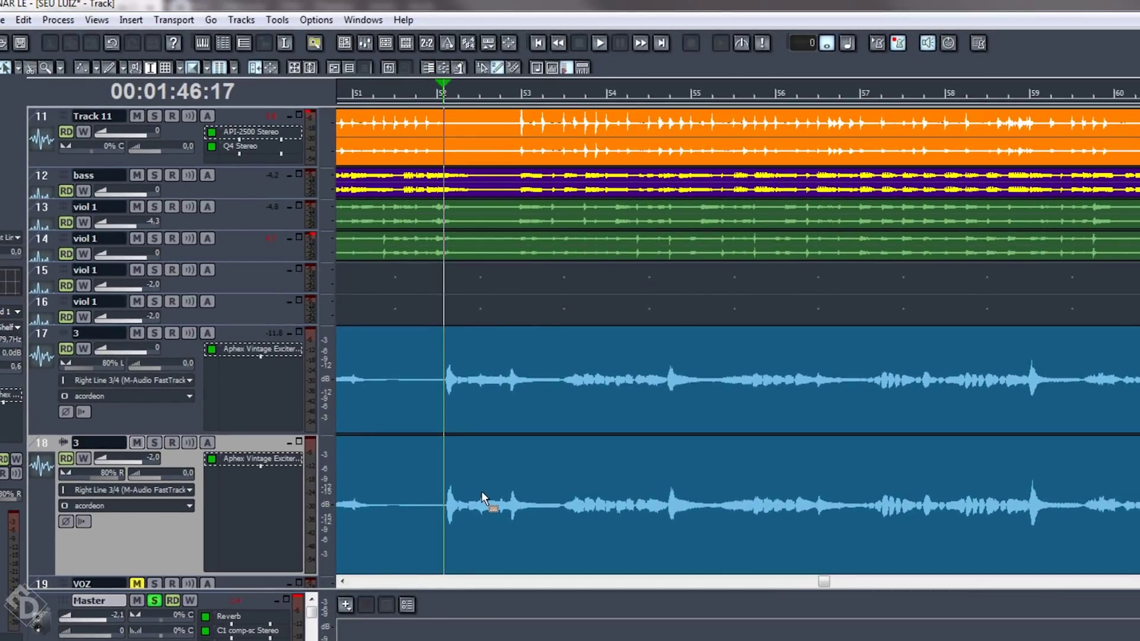
Set track 17's volume to -2 dB and play back the widened accordion in the mix from bar 52
key("space")
key("space")
left_click(141, 349)
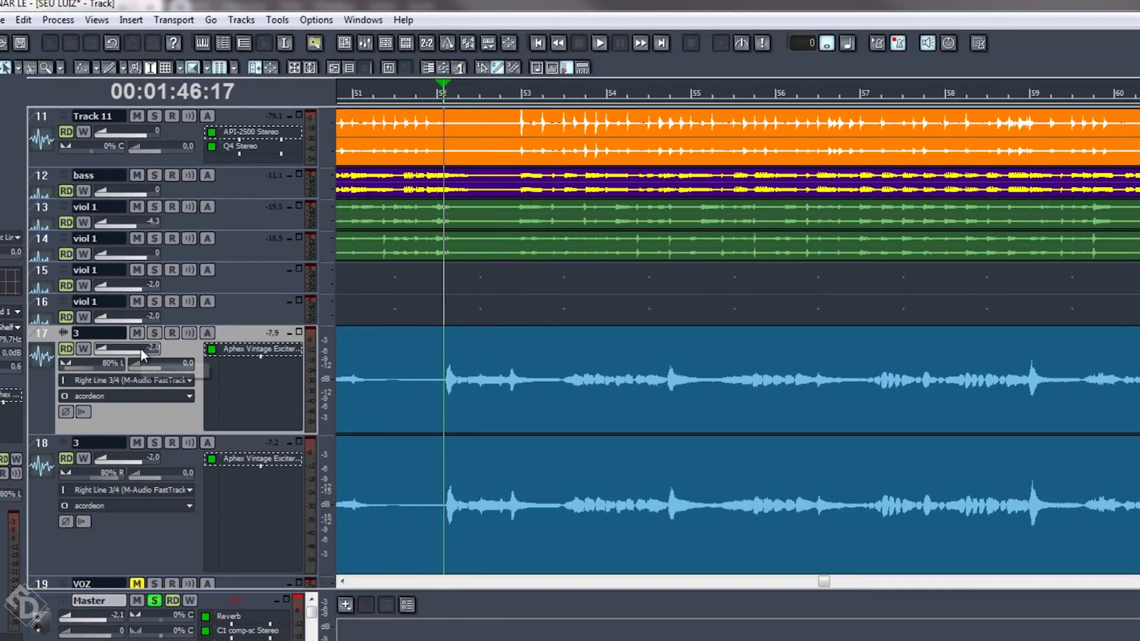
key("space")
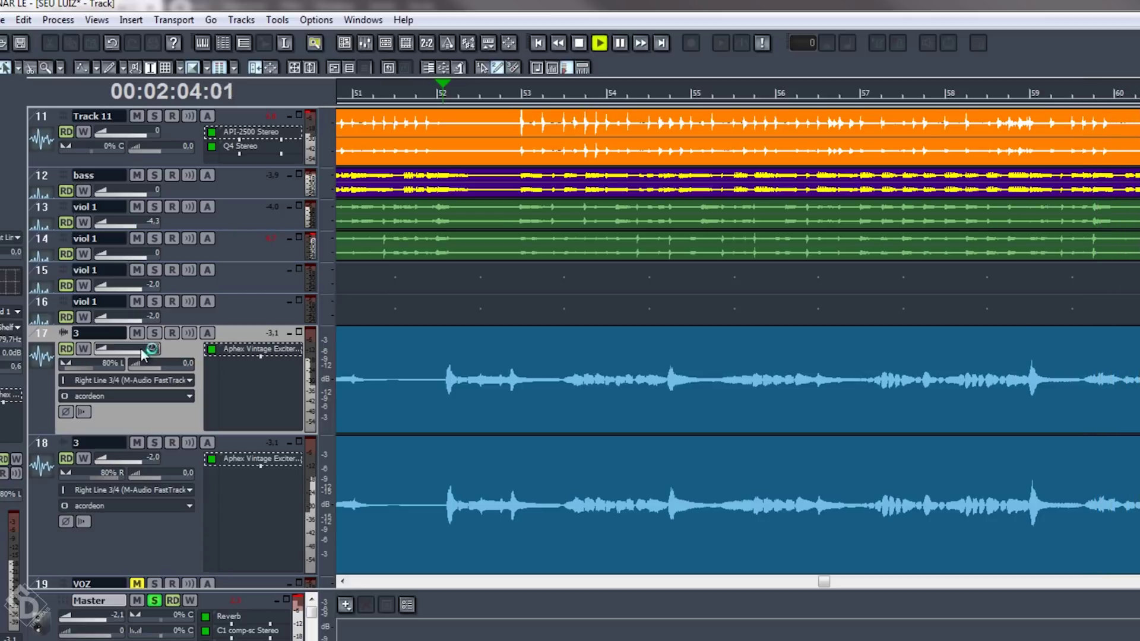
key("space")
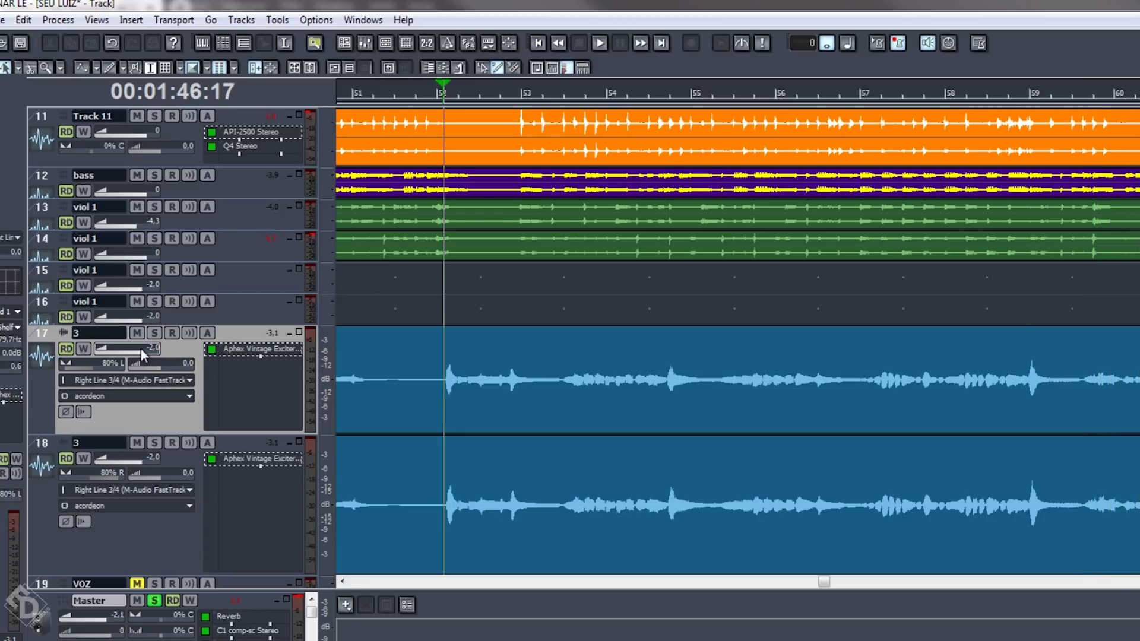